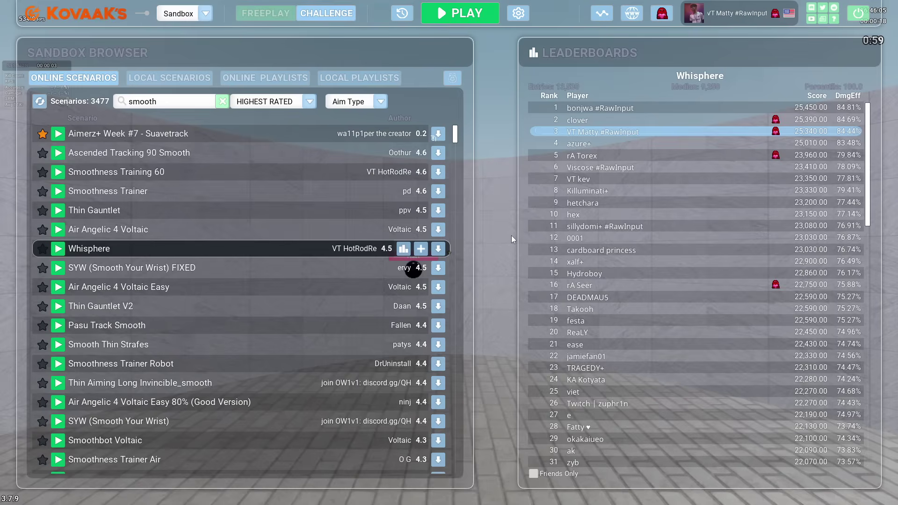
Expand the description of the 2023 KovaaK's settings video in the browser, then return to KovaaK's and open its settings.
key(alt+Tab)
scroll(313, 432, down, 3)
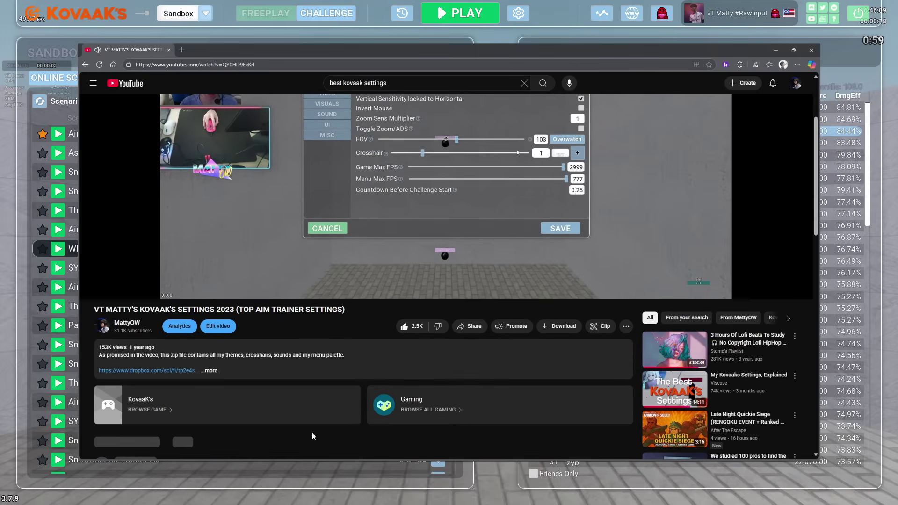
click(271, 358)
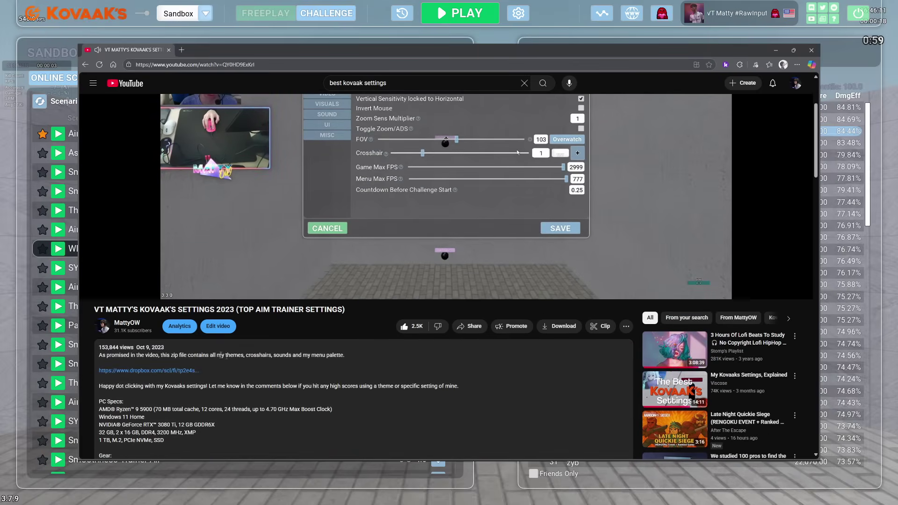
key(alt+Tab)
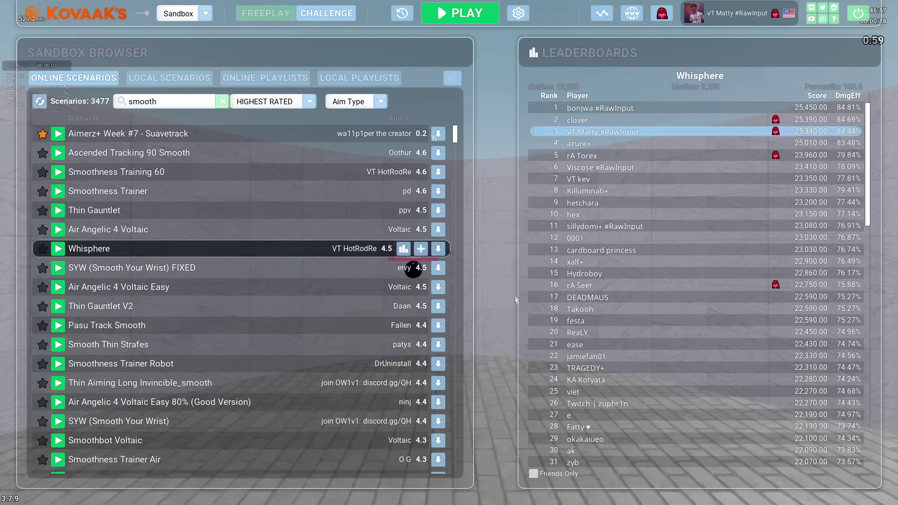
click(521, 16)
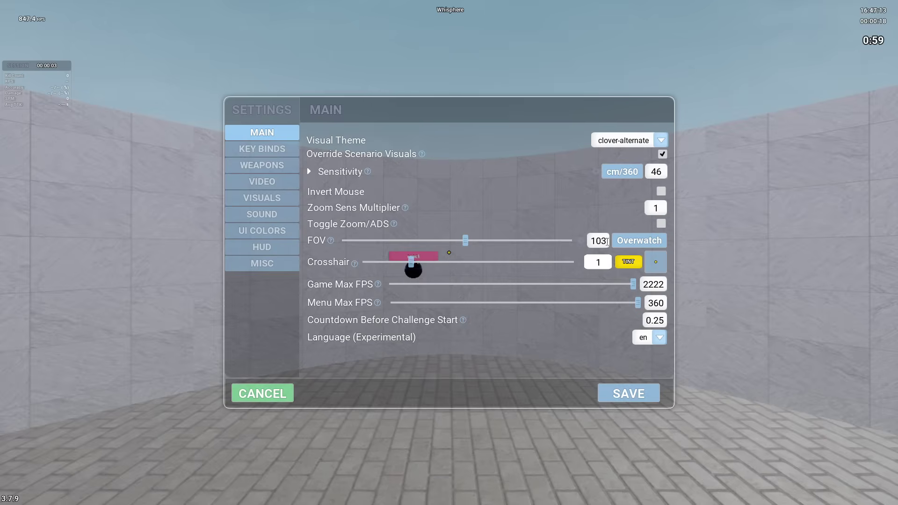
Try FOV values of 110, 120 and 125, then set the FOV back to 103.
drag(607, 241, 601, 241)
text(5)
double_click(606, 242)
text(110)
double_click(594, 242)
text(120)
drag(606, 237, 588, 242)
text(125)
drag(605, 241, 581, 242)
text(103)
Try a Game Max FPS of 999, then set it back to 2222.
double_click(656, 284)
text(999)
double_click(660, 286)
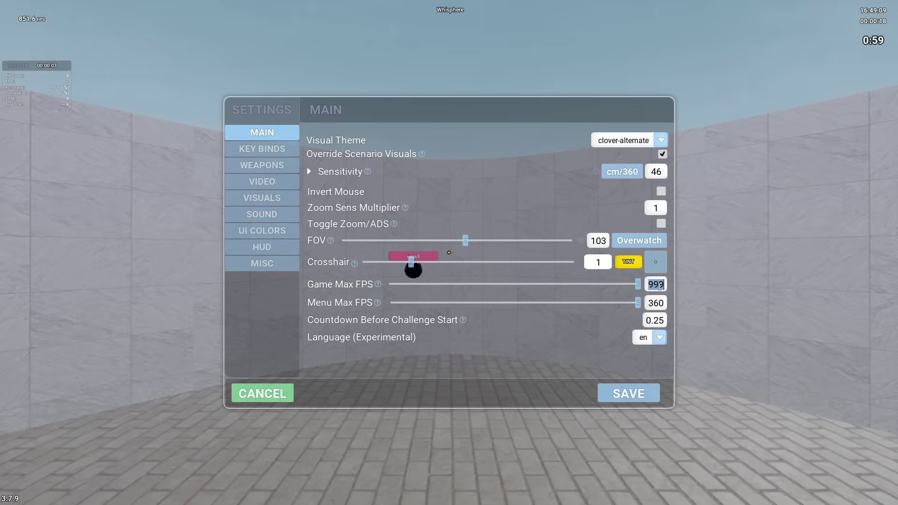
text(2222)
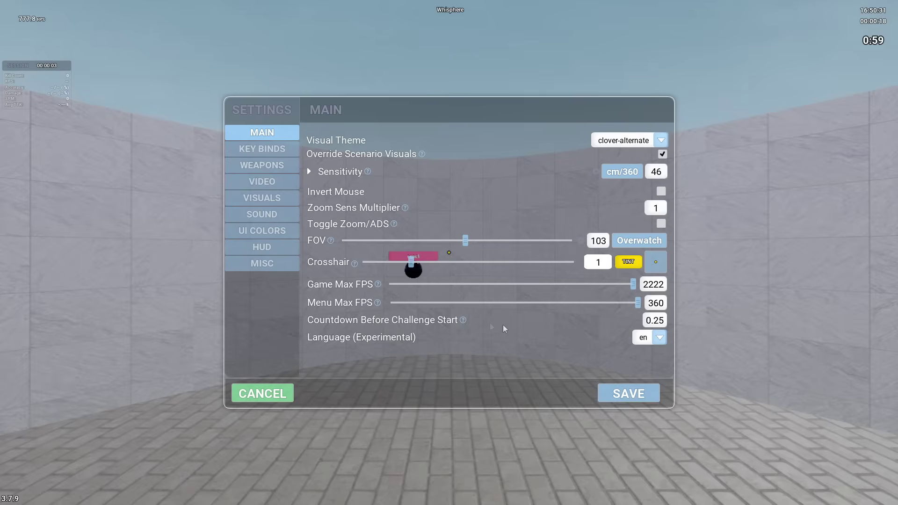
Examine the key bindings for movement, weapons, abilities, playback and miscellaneous actions.
mouse_move(658, 320)
click(276, 149)
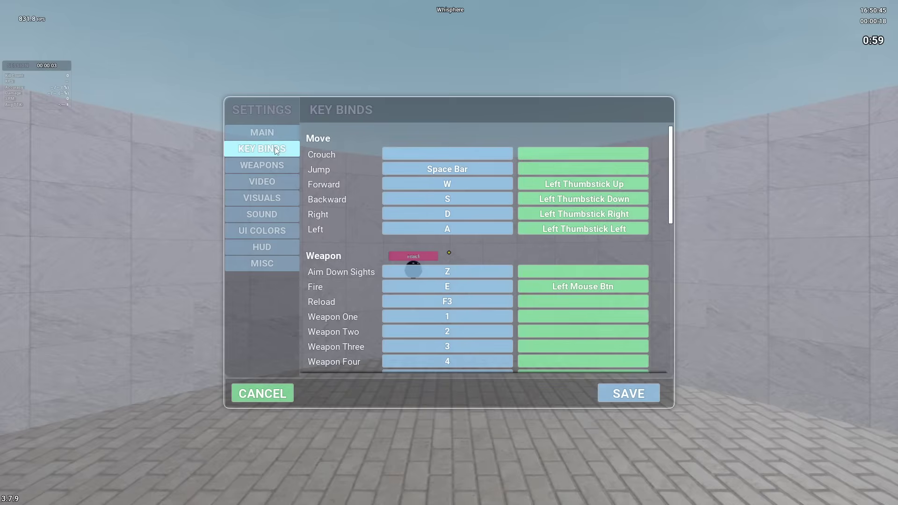
scroll(538, 251, down, 2)
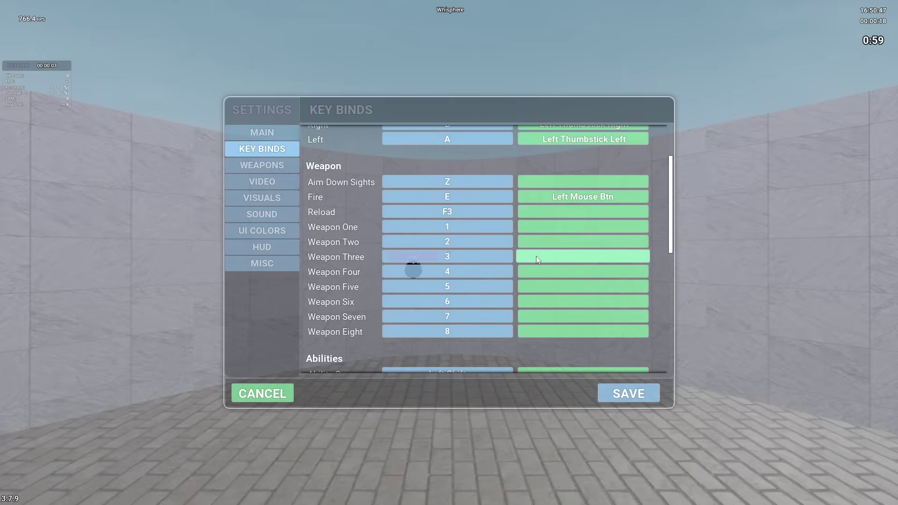
scroll(537, 257, down, 7)
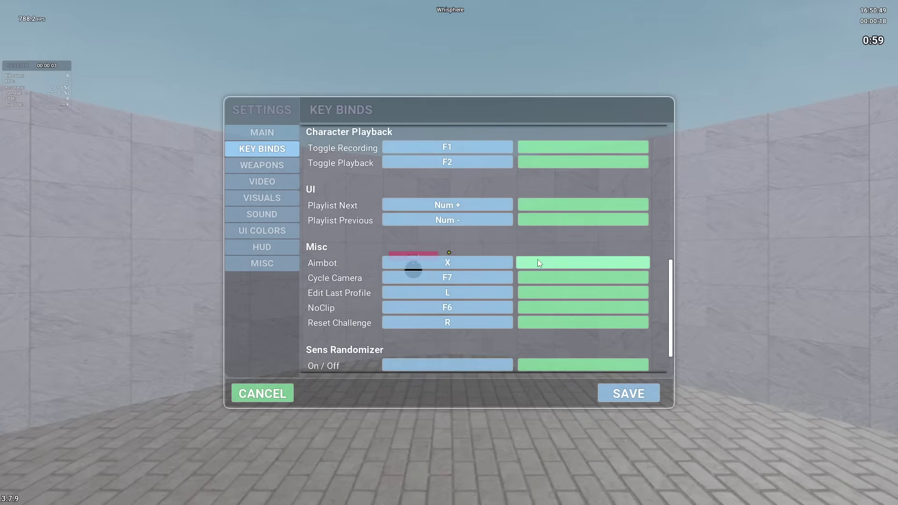
scroll(538, 260, down, 1)
scroll(538, 261, up, 7)
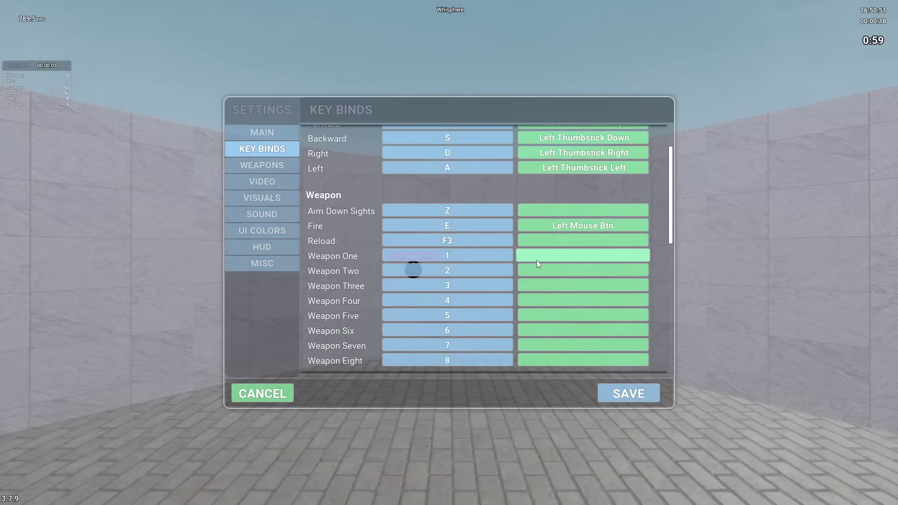
scroll(536, 259, up, 2)
scroll(536, 259, down, 5)
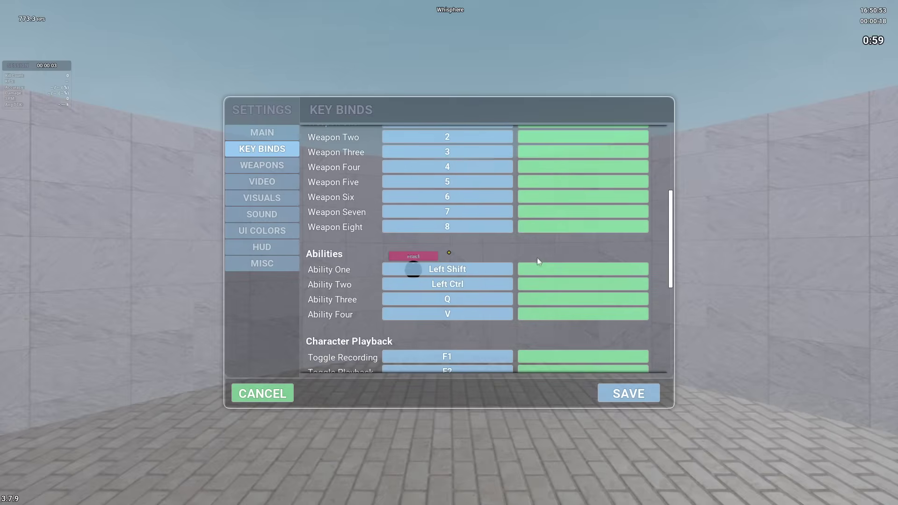
scroll(538, 261, up, 5)
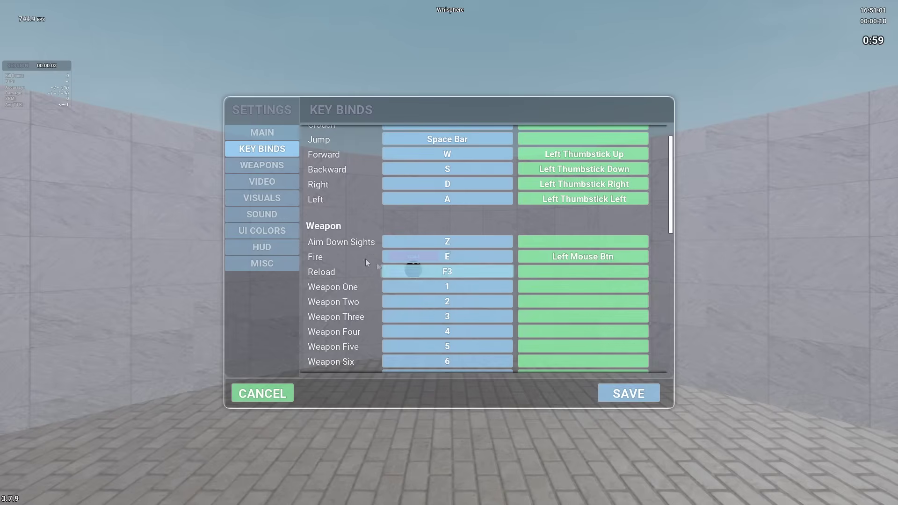
Examine the default weapon's cosmetic, zoom, crosshair, sound and hitmarker settings.
click(288, 161)
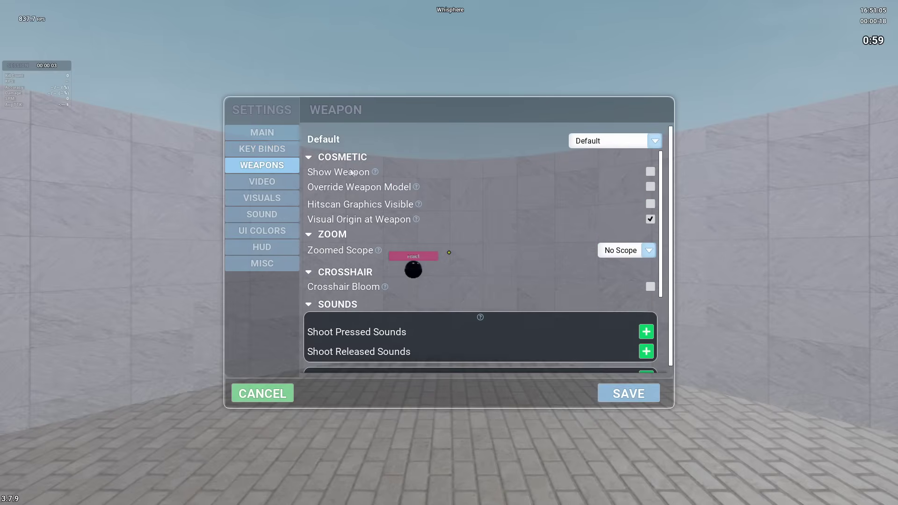
scroll(466, 273, down, 1)
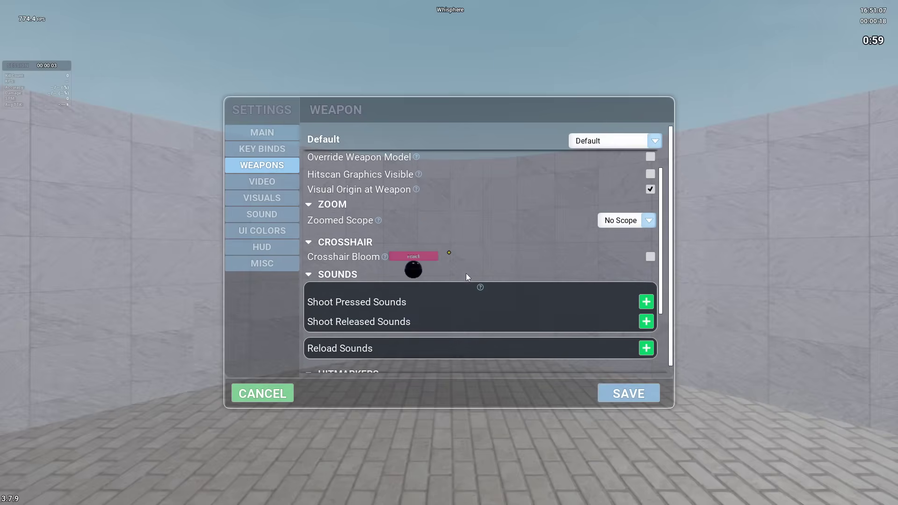
scroll(468, 271, down, 2)
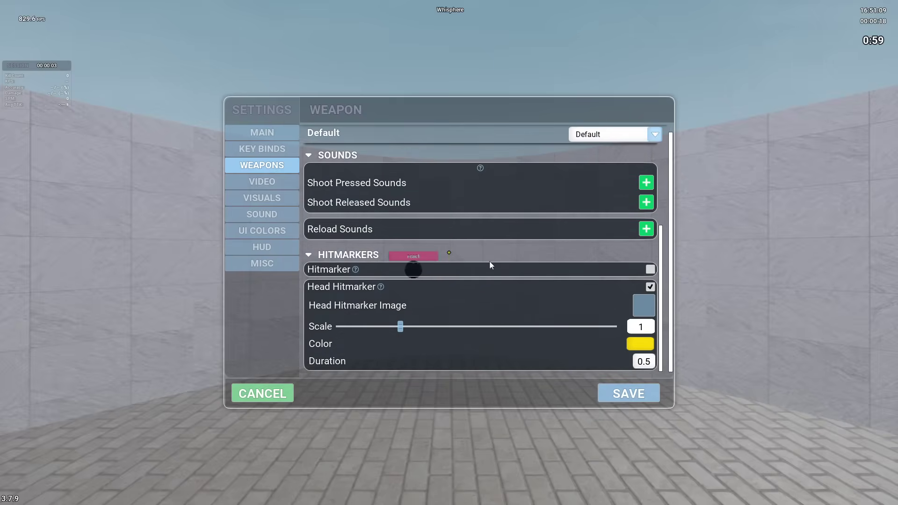
Examine the video settings, including the choices offered for Scene Color.
click(265, 183)
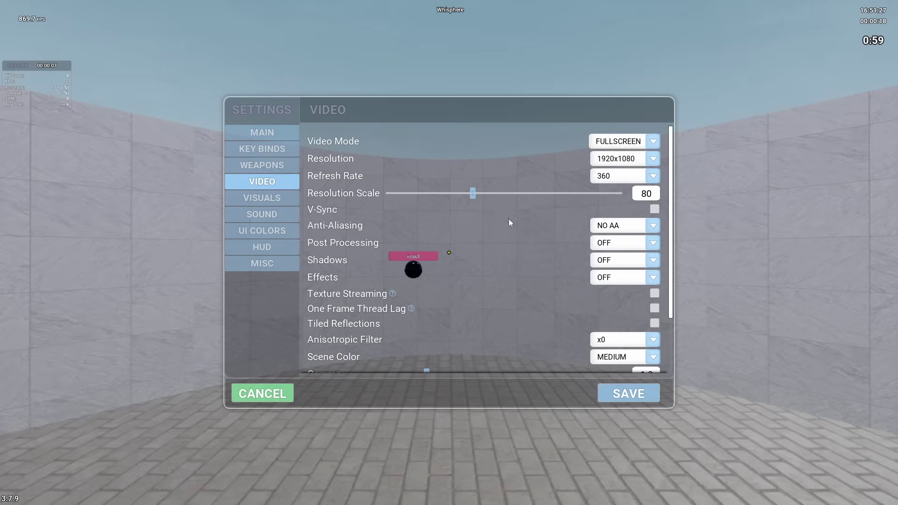
scroll(507, 251, down, 5)
scroll(500, 248, up, 5)
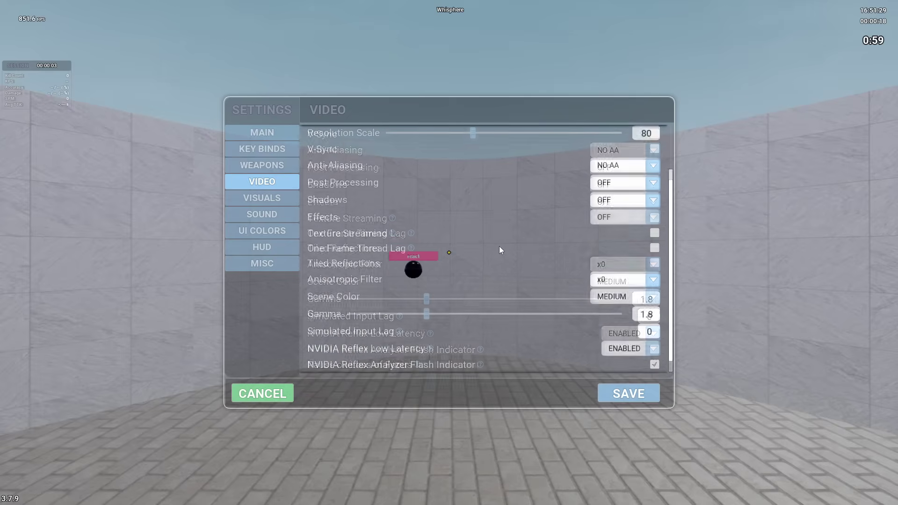
scroll(504, 269, down, 4)
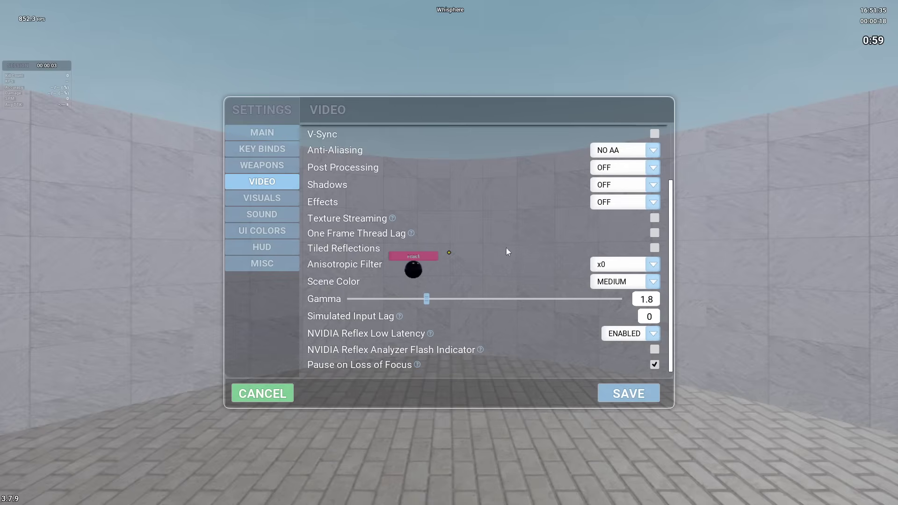
click(626, 282)
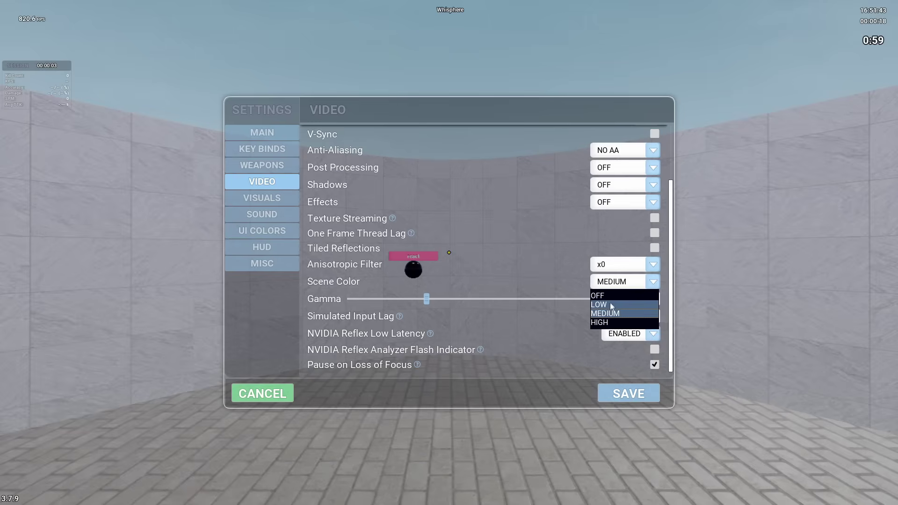
click(550, 256)
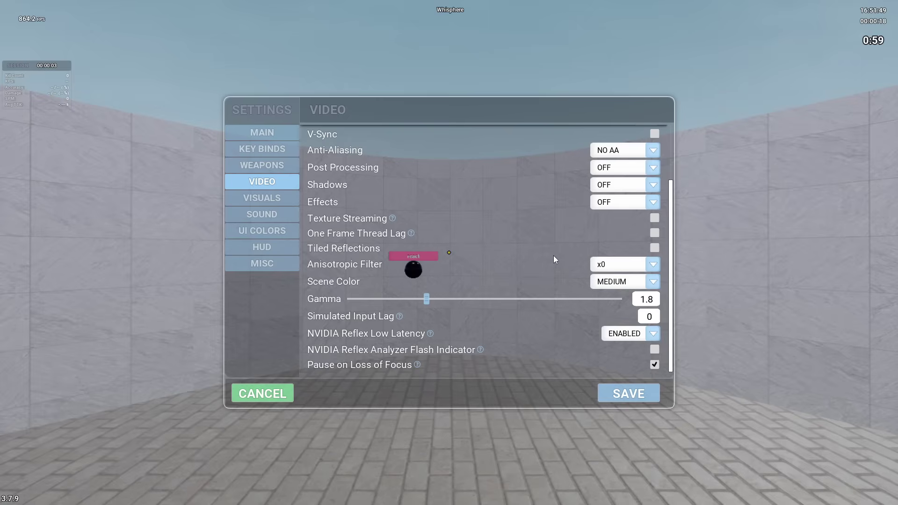
click(610, 282)
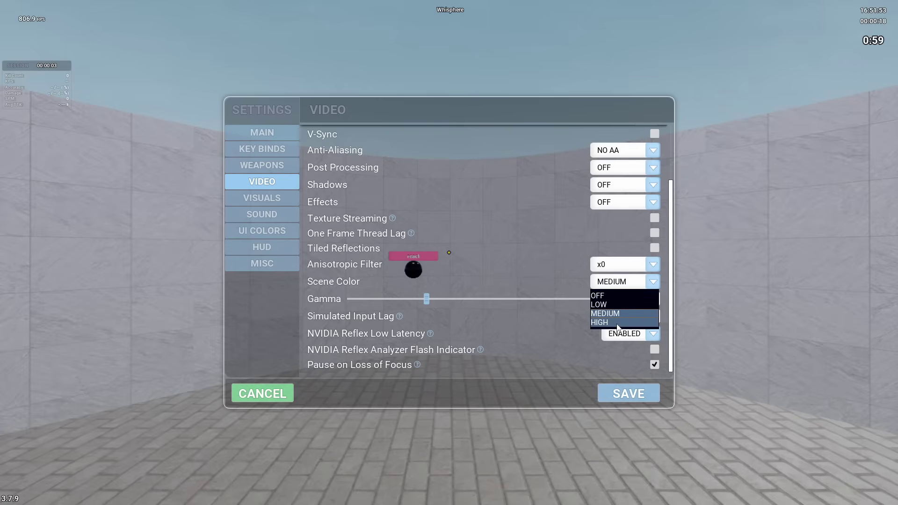
click(555, 316)
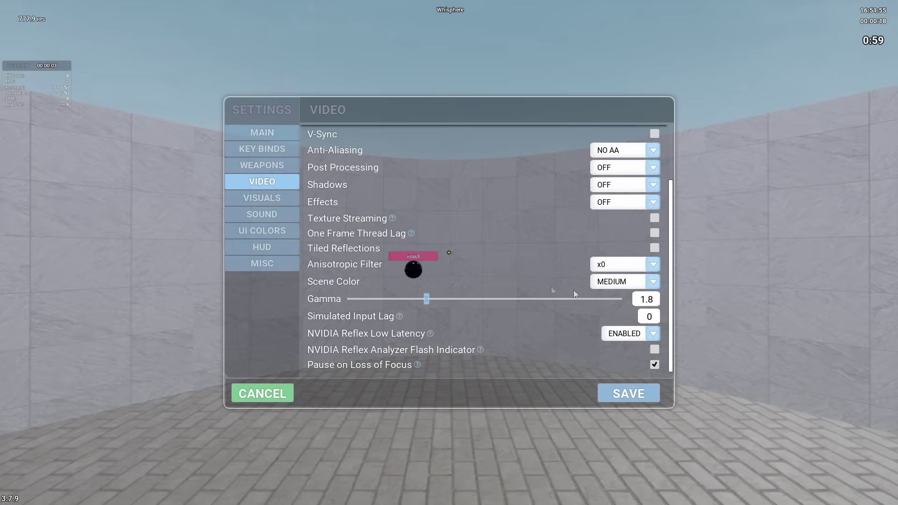
Look over the visual settings, from the current theme down to the skin override and the enemy and team colors.
click(280, 197)
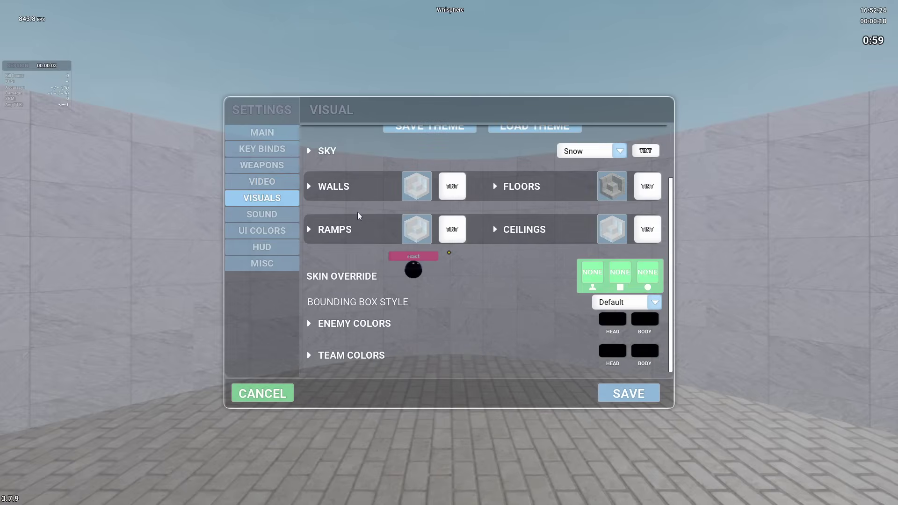
scroll(357, 212, up, 3)
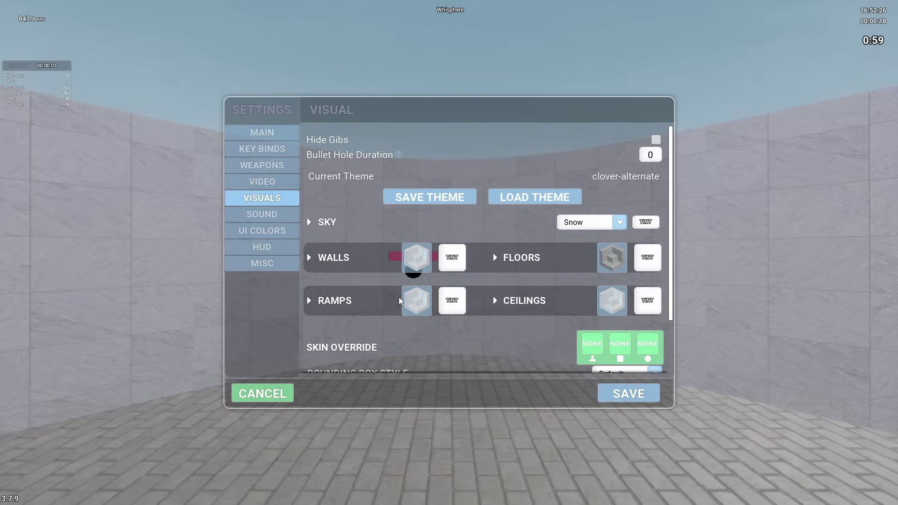
scroll(409, 253, down, 3)
scroll(521, 295, up, 3)
scroll(480, 234, down, 1)
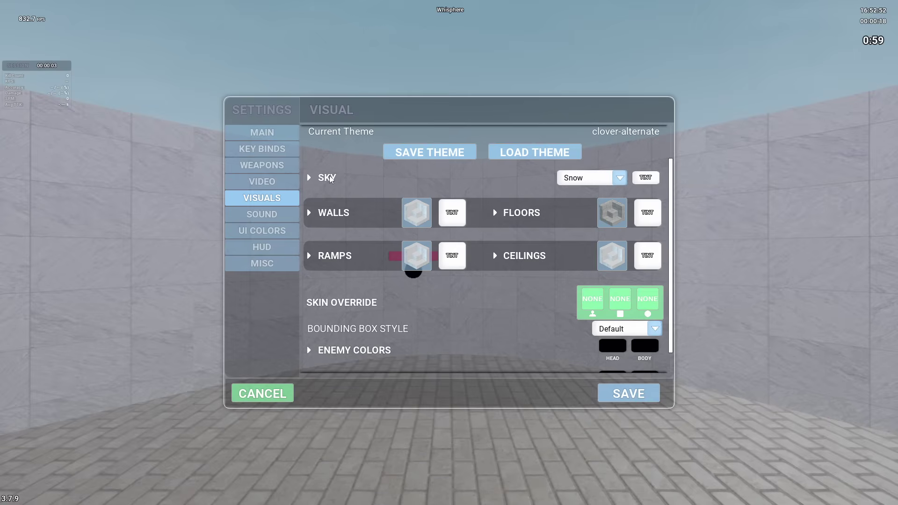
Expand the sky, walls, floors, ramps and ceilings sections of the visual theme and examine their values.
click(328, 178)
scroll(501, 218, down, 1)
click(315, 241)
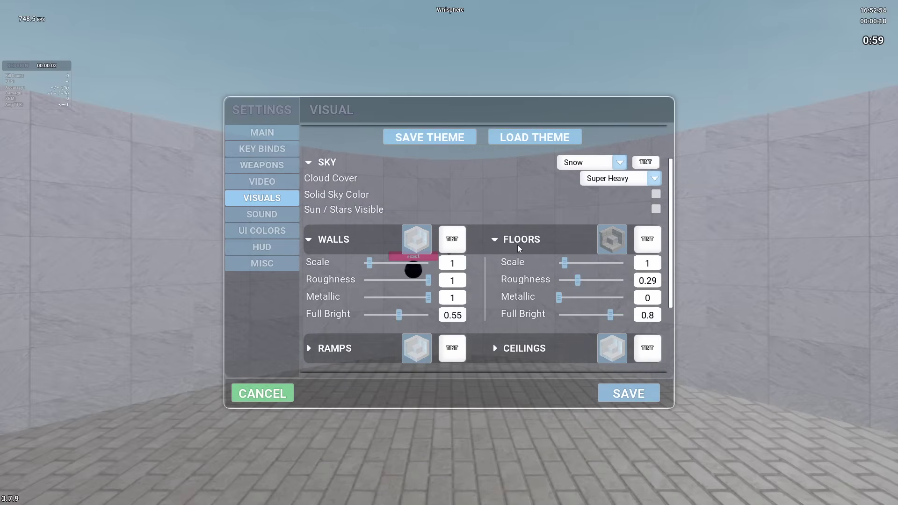
scroll(515, 262, down, 1)
click(521, 283)
scroll(520, 267, down, 1)
scroll(521, 267, down, 1)
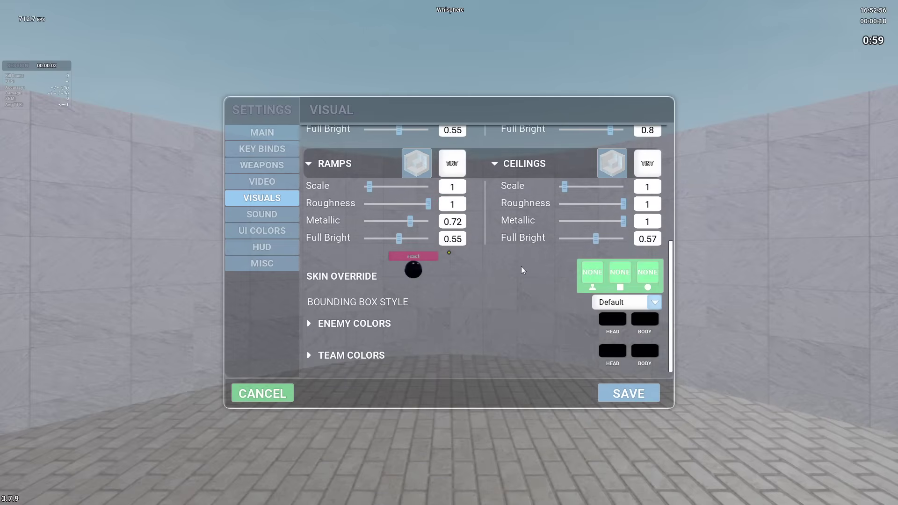
scroll(522, 263, up, 4)
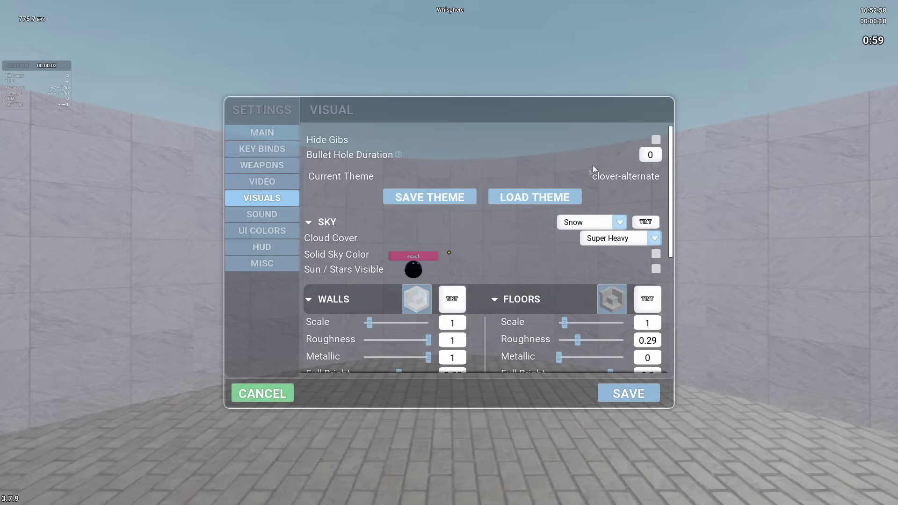
scroll(473, 280, down, 5)
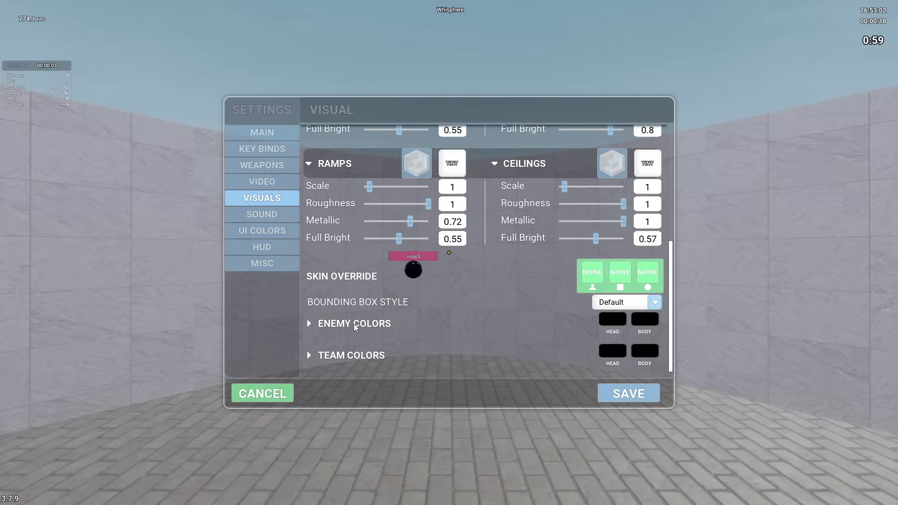
Examine the individual volume levels in the sound settings, then collapse the volume section.
click(282, 214)
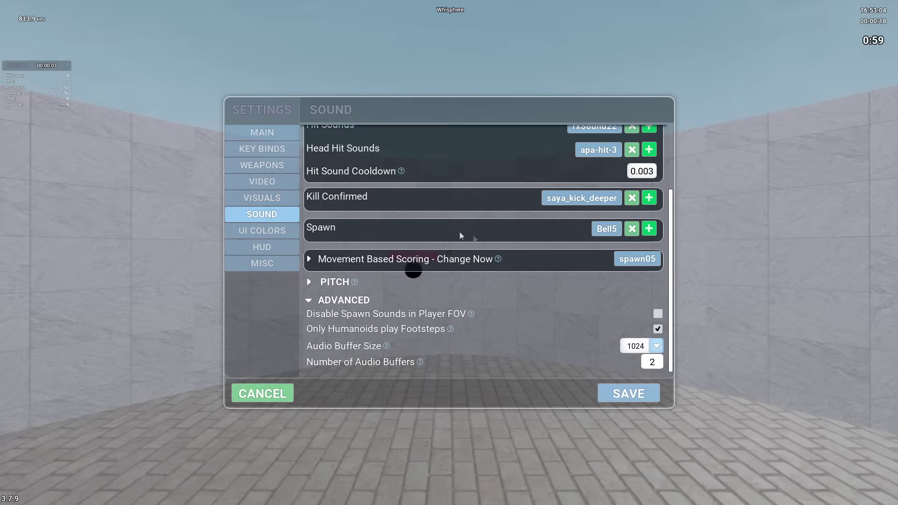
scroll(510, 263, up, 3)
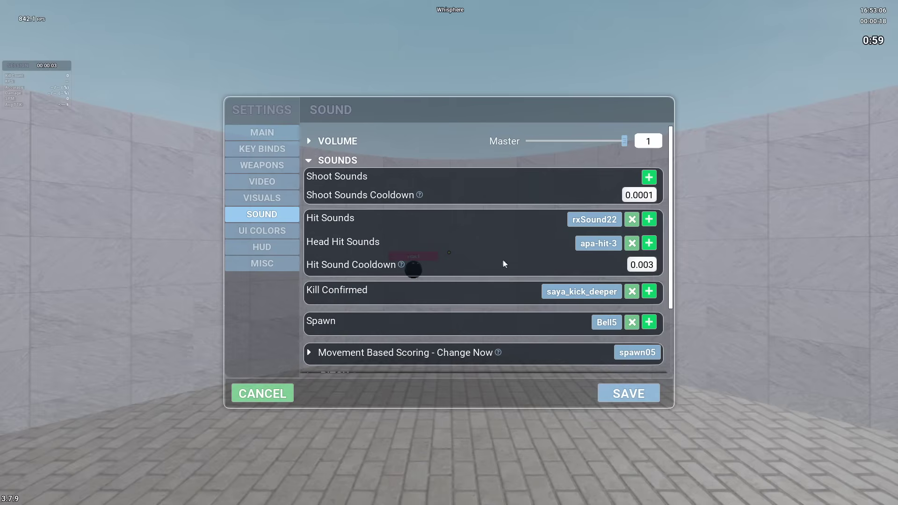
click(336, 144)
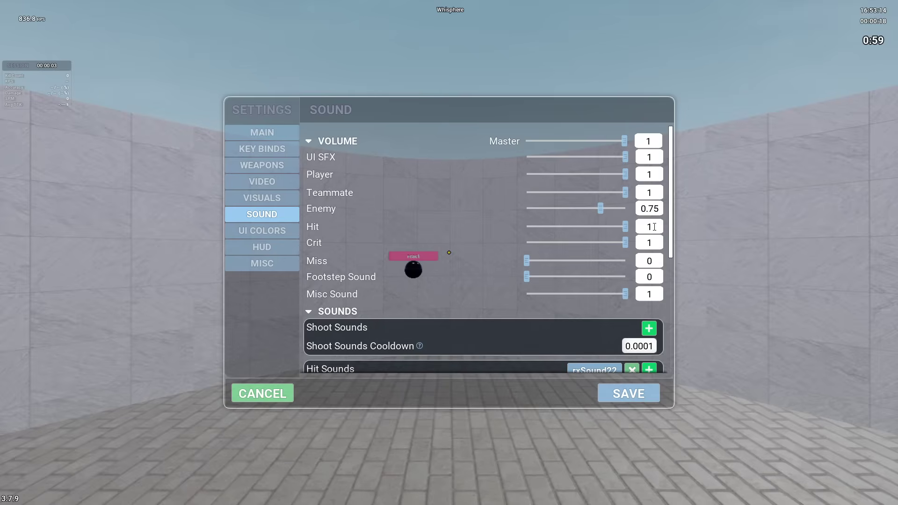
click(333, 142)
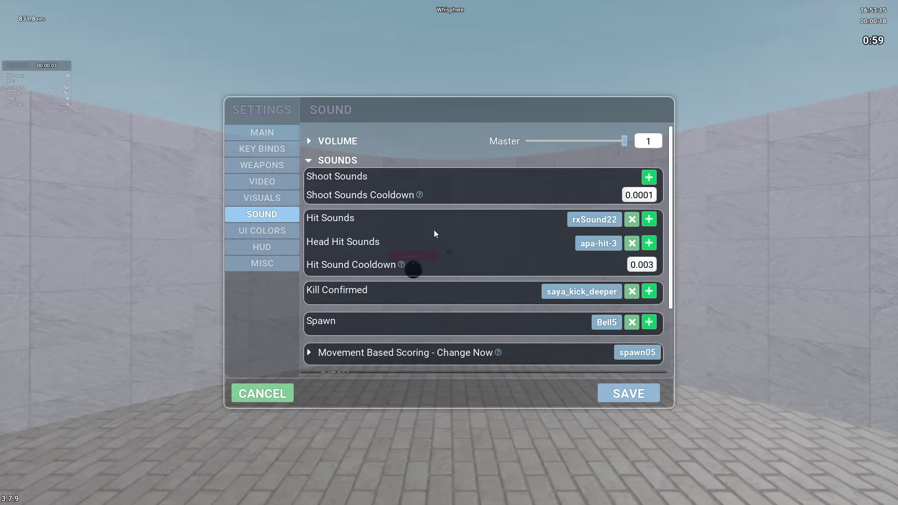
Examine the hit, kill and spawn sounds, the hit sound cooldown and the advanced audio options.
click(337, 160)
click(337, 160)
scroll(489, 226, down, 2)
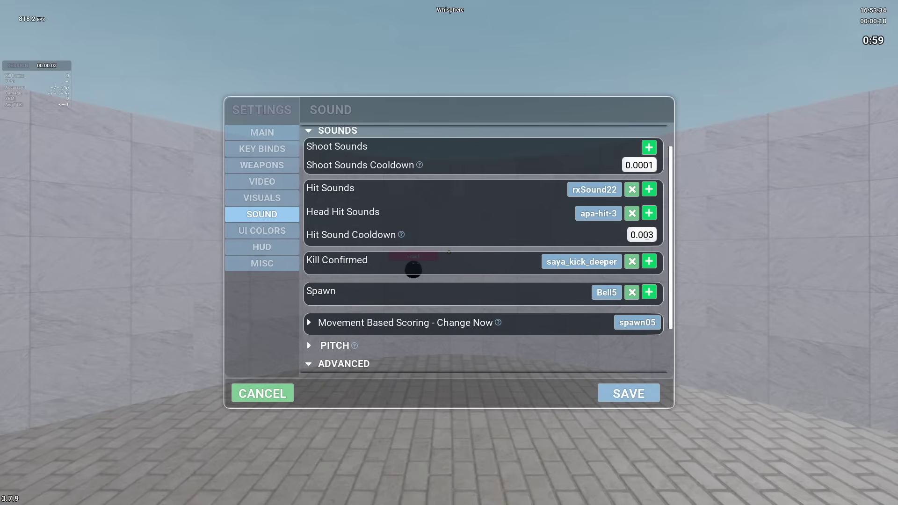
click(645, 235)
scroll(484, 286, down, 2)
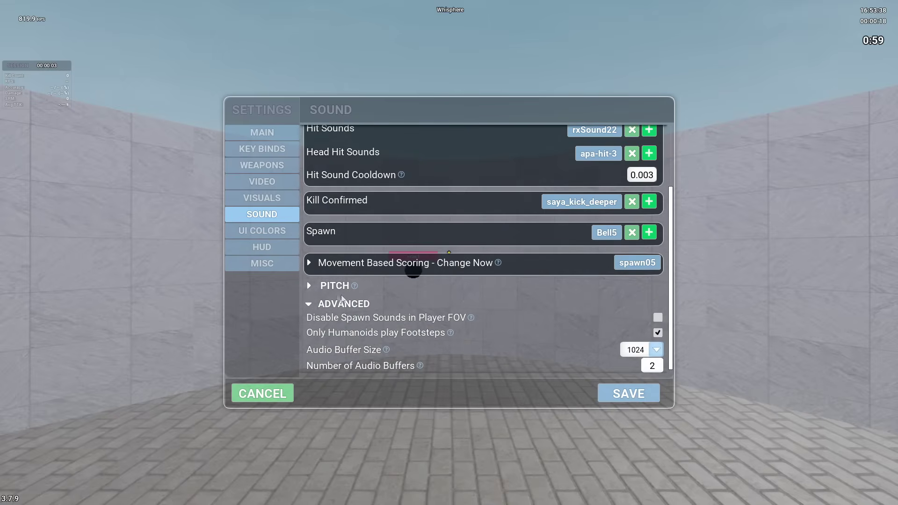
Expand the pitch section of the sound settings, try the Increase Slow pitch modifier and set it back to Off.
click(330, 287)
scroll(453, 260, down, 2)
click(543, 243)
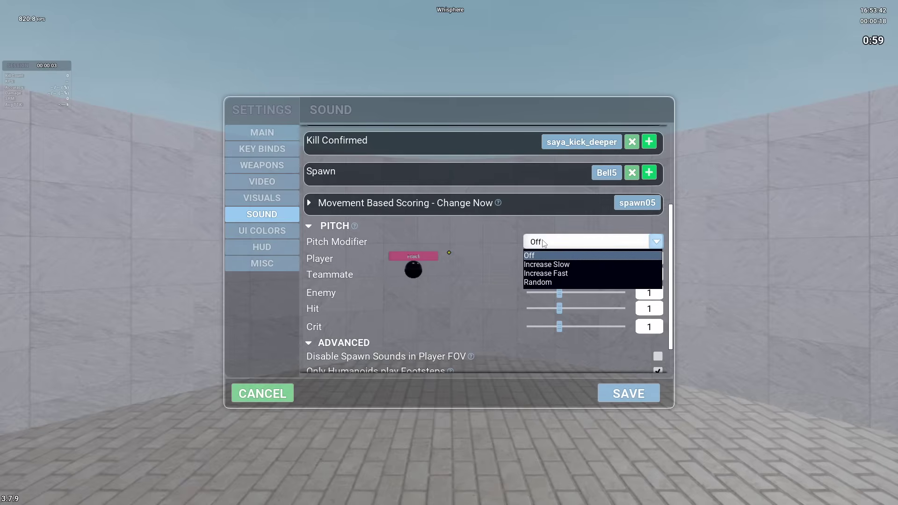
click(547, 265)
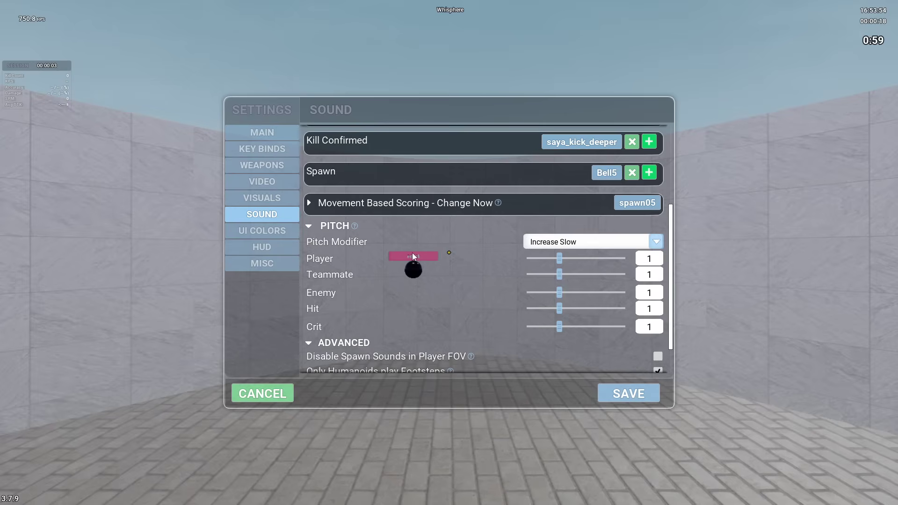
click(536, 241)
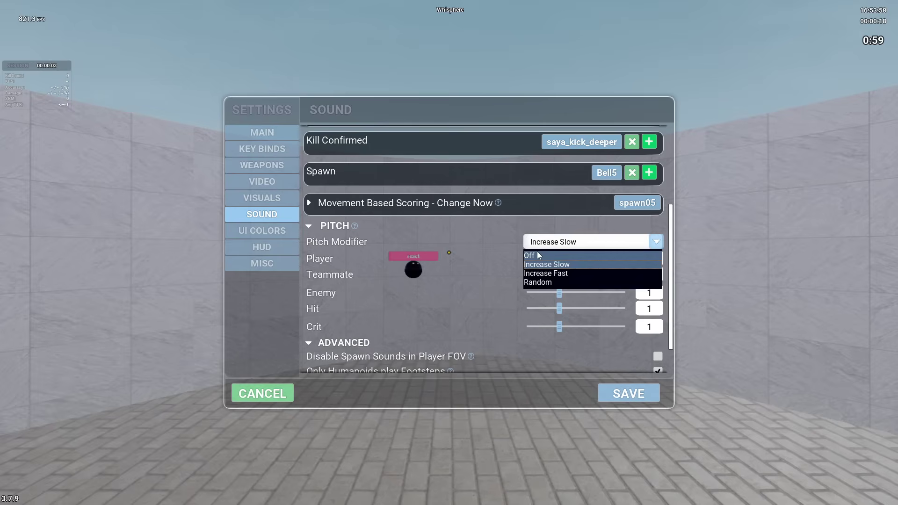
click(538, 254)
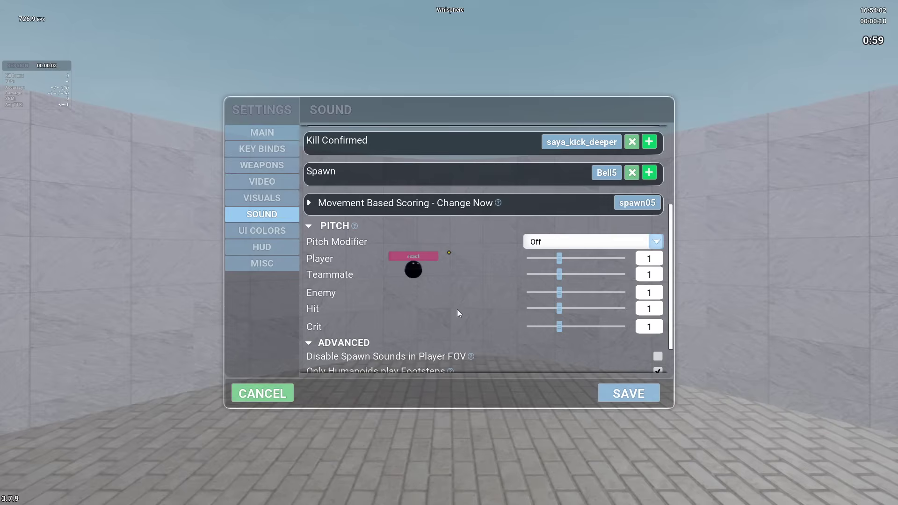
scroll(463, 314, down, 3)
scroll(465, 318, down, 2)
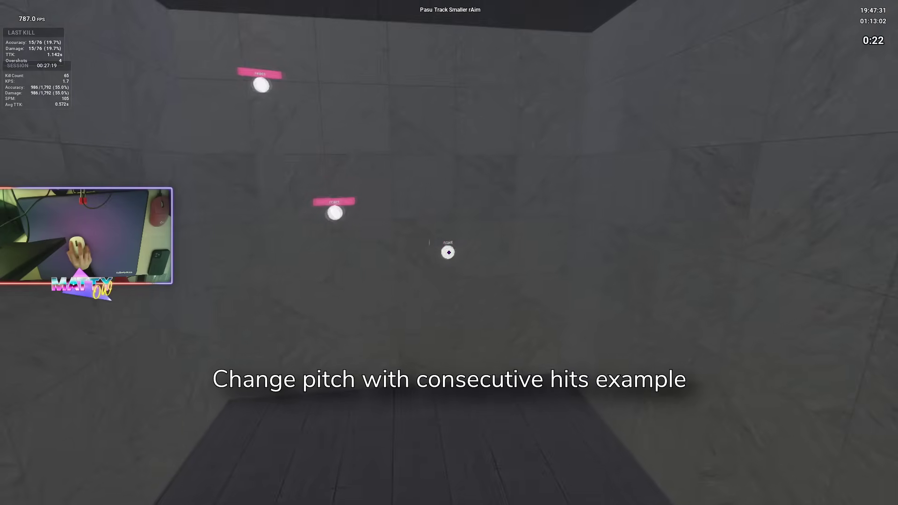
drag(449, 252, 449, 253)
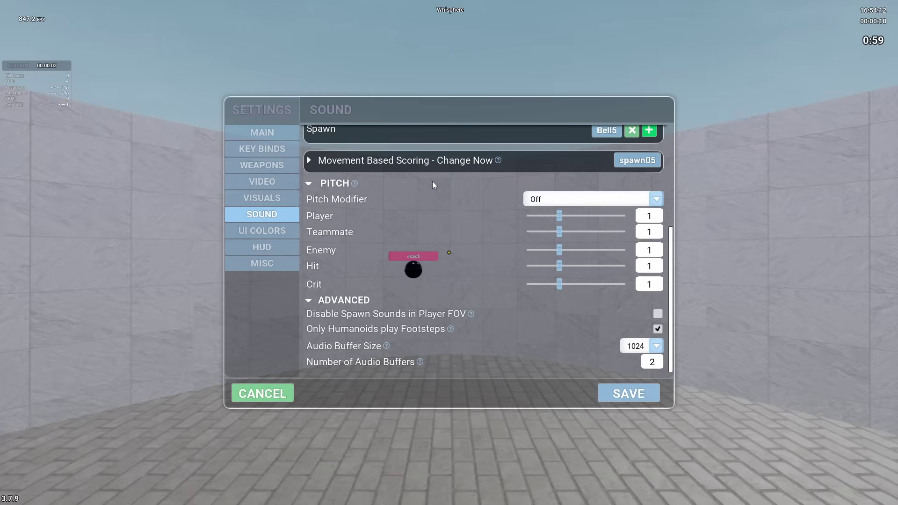
Look over the UI color settings, from the primary color down to the challenge graph color and the palette reset option.
click(286, 233)
scroll(460, 240, up, 5)
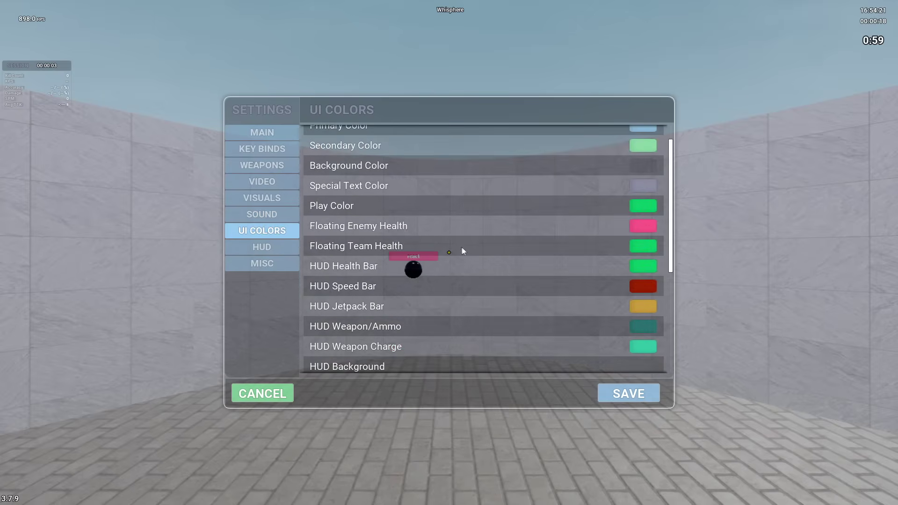
scroll(445, 261, down, 3)
scroll(447, 267, down, 5)
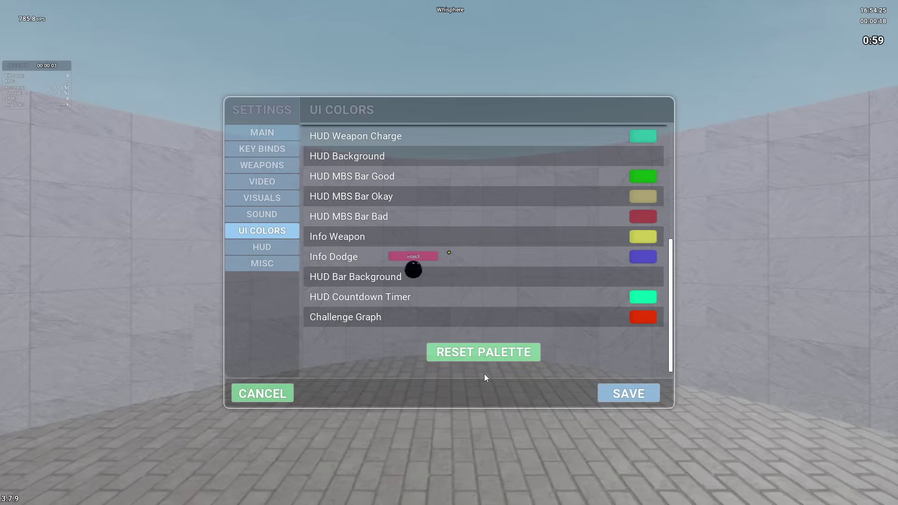
scroll(457, 293, up, 6)
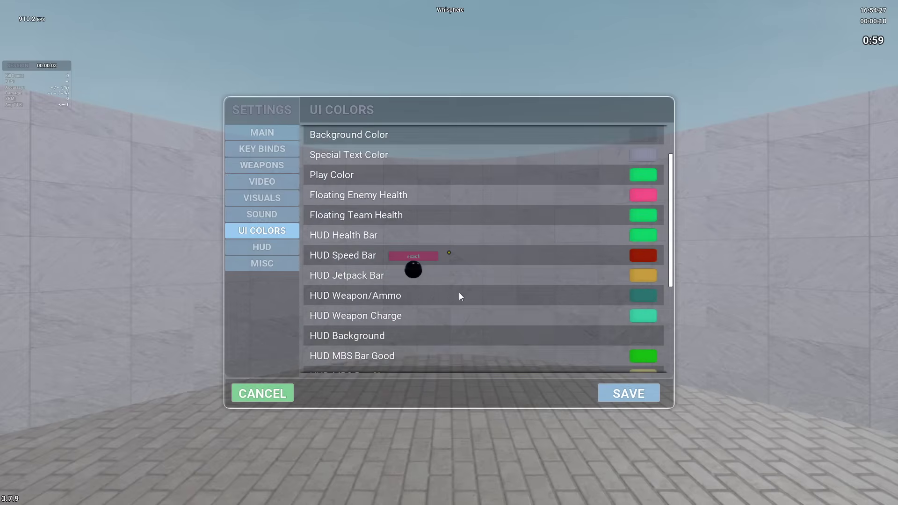
scroll(389, 255, down, 6)
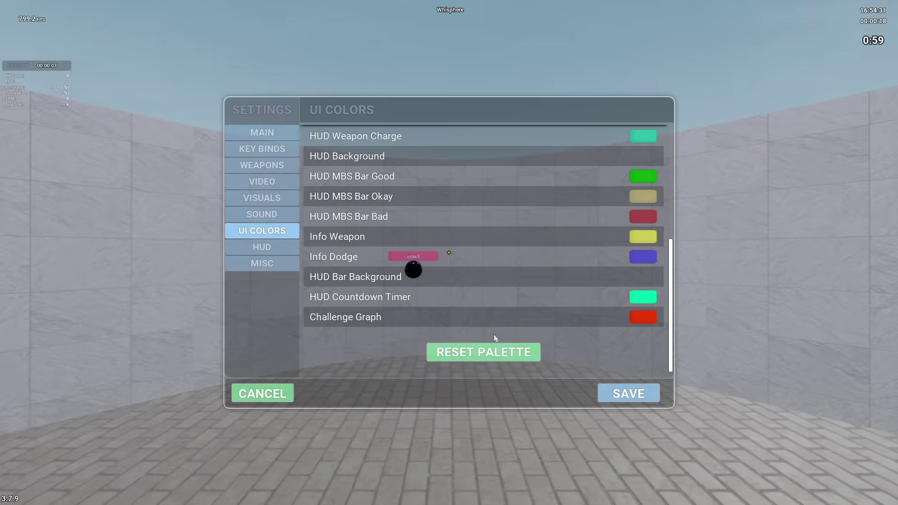
scroll(430, 243, up, 6)
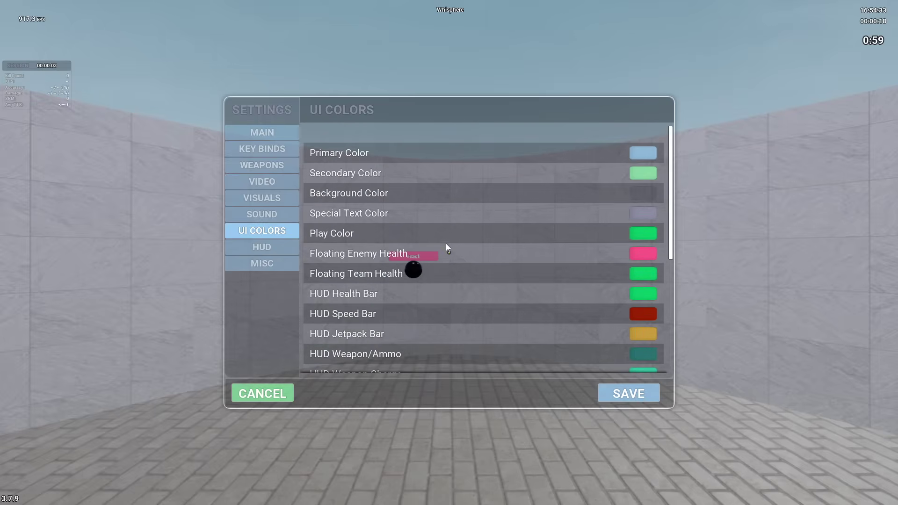
scroll(449, 253, down, 6)
scroll(463, 260, up, 4)
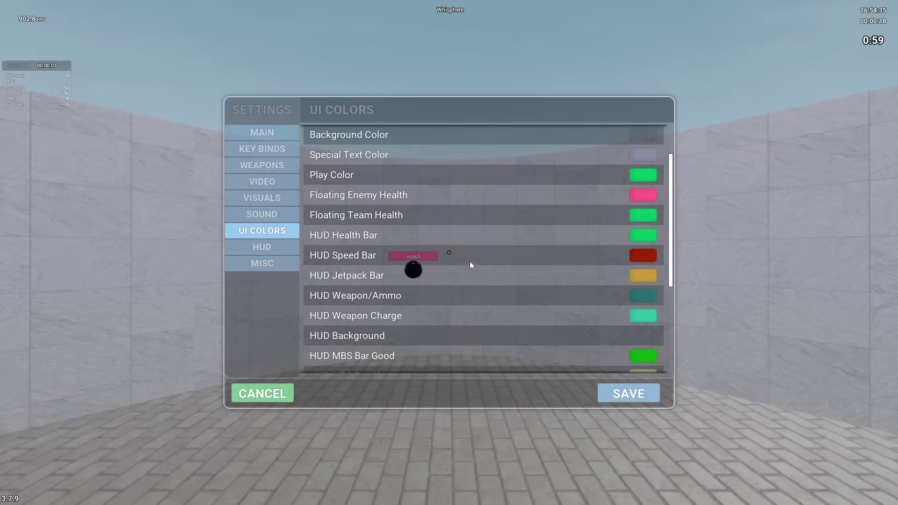
scroll(470, 263, up, 2)
scroll(470, 263, down, 4)
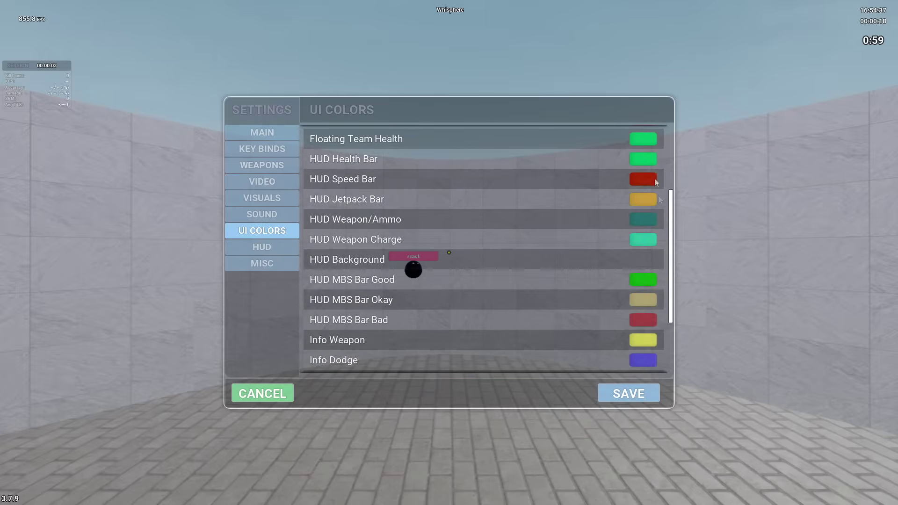
Examine which individual HUD elements are shown, including session stats, kill stats, challenge timer, health bars and info bars.
click(281, 247)
scroll(442, 257, up, 2)
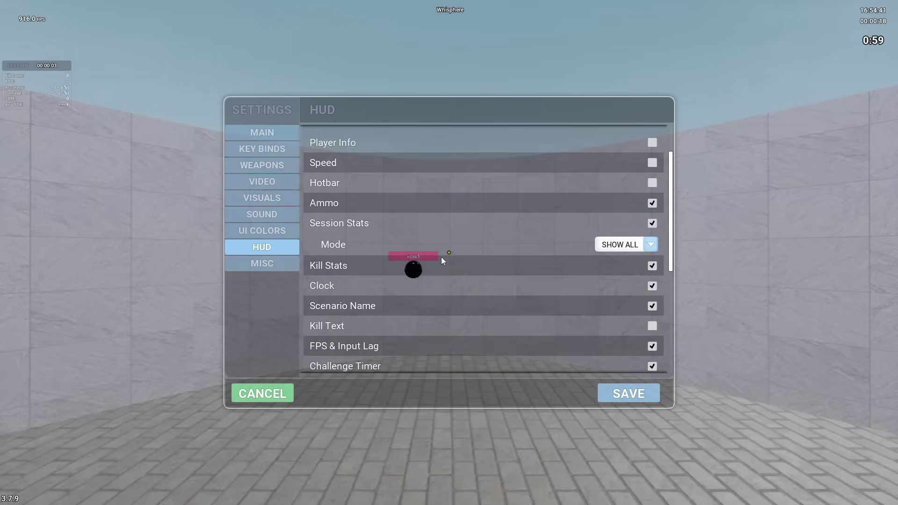
scroll(442, 257, up, 2)
scroll(441, 254, down, 2)
scroll(442, 252, down, 5)
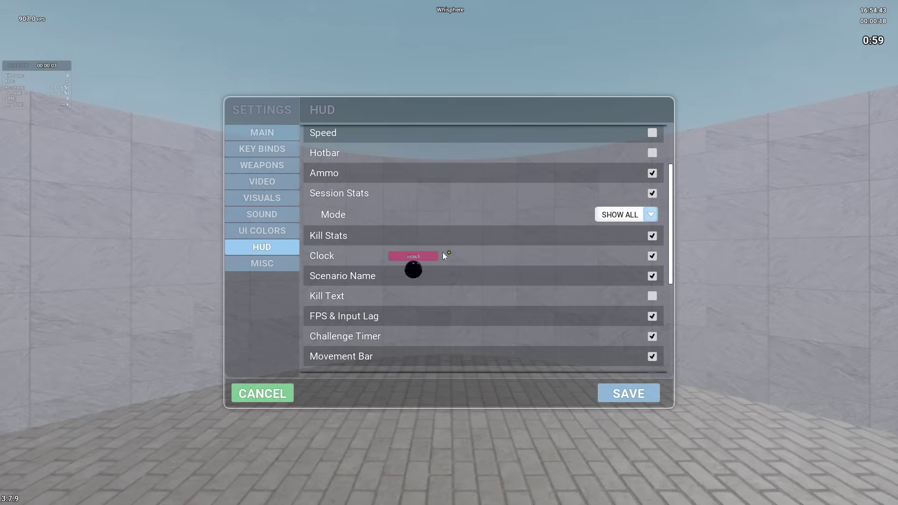
scroll(442, 251, down, 3)
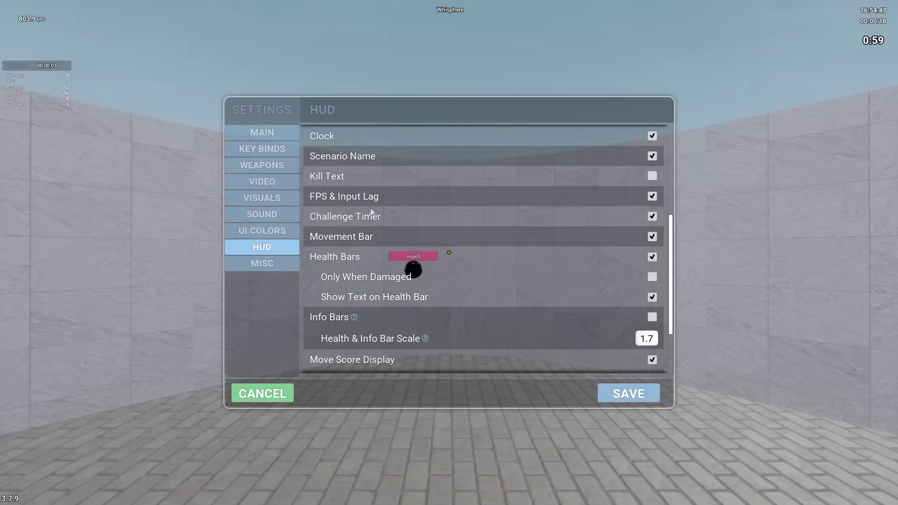
scroll(349, 218, down, 1)
scroll(356, 230, down, 4)
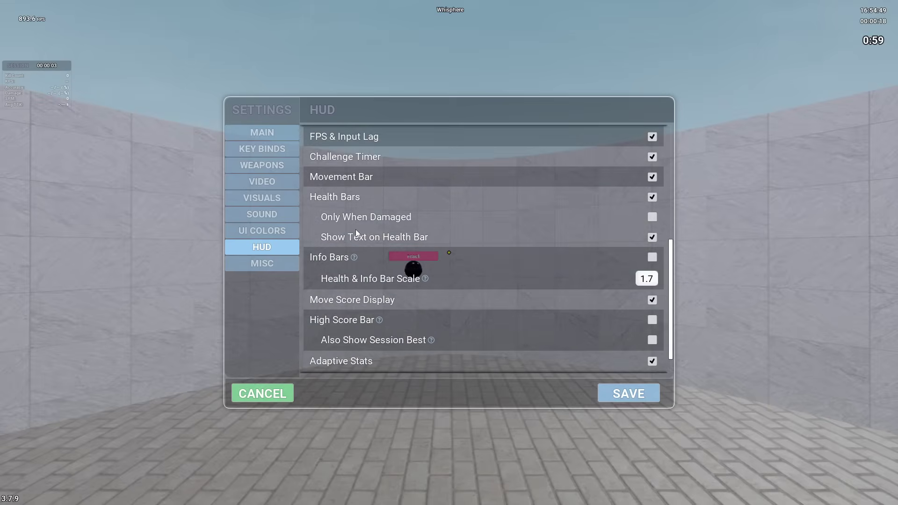
scroll(374, 273, up, 6)
scroll(380, 288, up, 4)
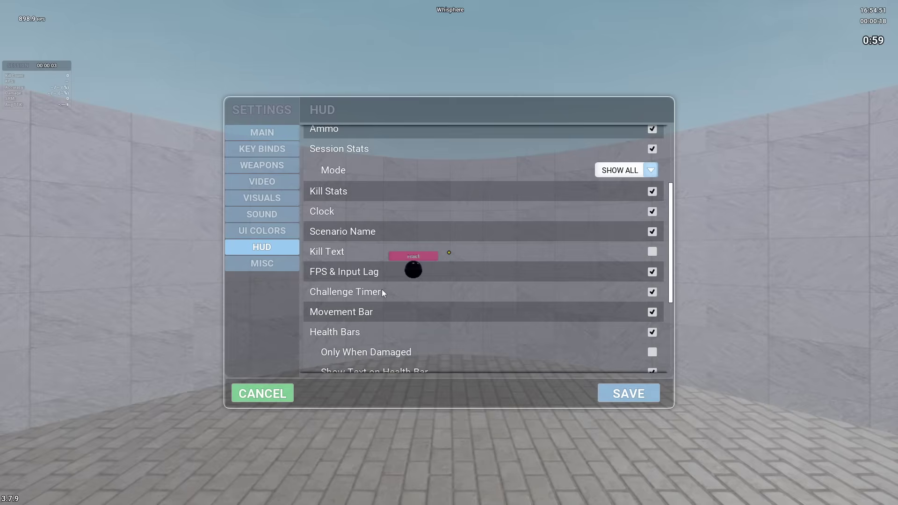
scroll(392, 210, up, 2)
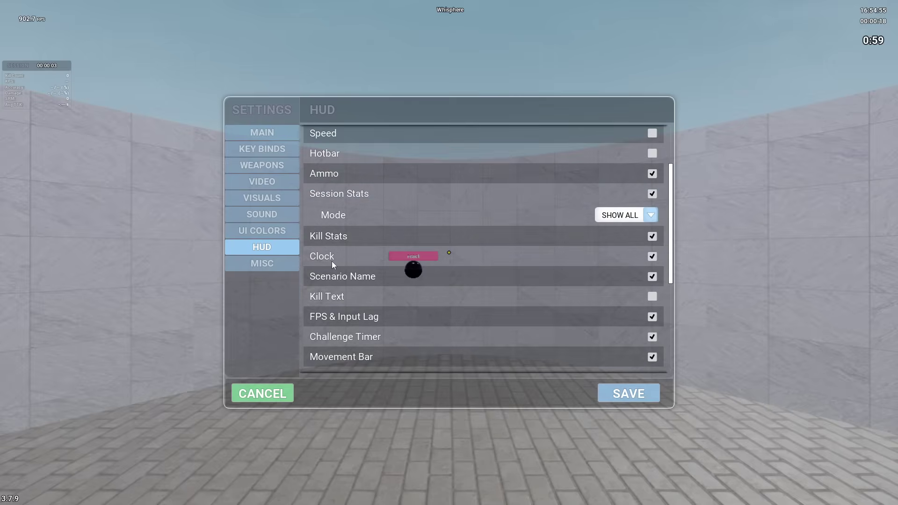
scroll(390, 262, down, 5)
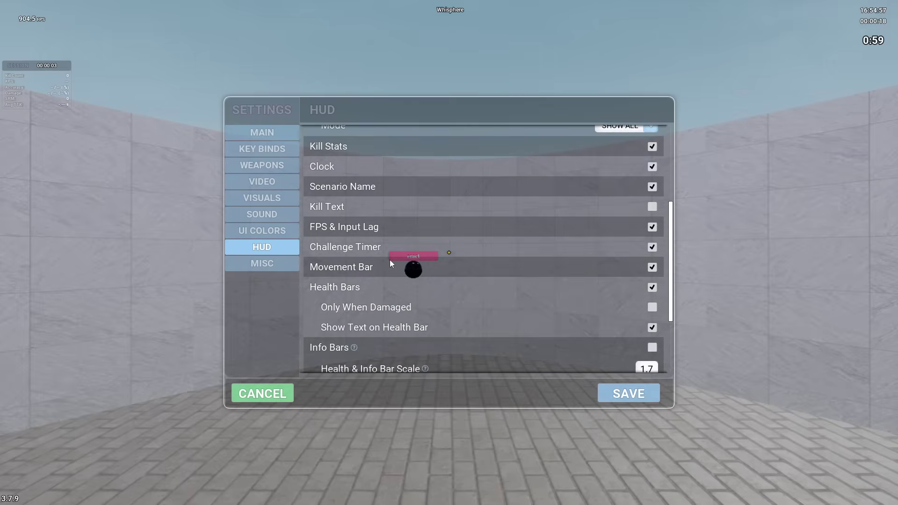
scroll(392, 263, down, 1)
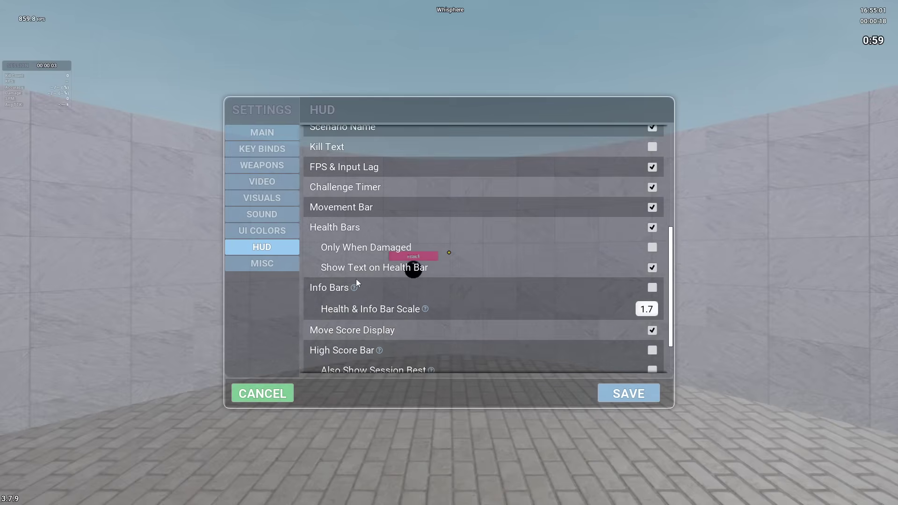
scroll(356, 279, down, 1)
Open the layout mode for moving HUD elements, check the element positions and keep the layout.
scroll(369, 276, up, 6)
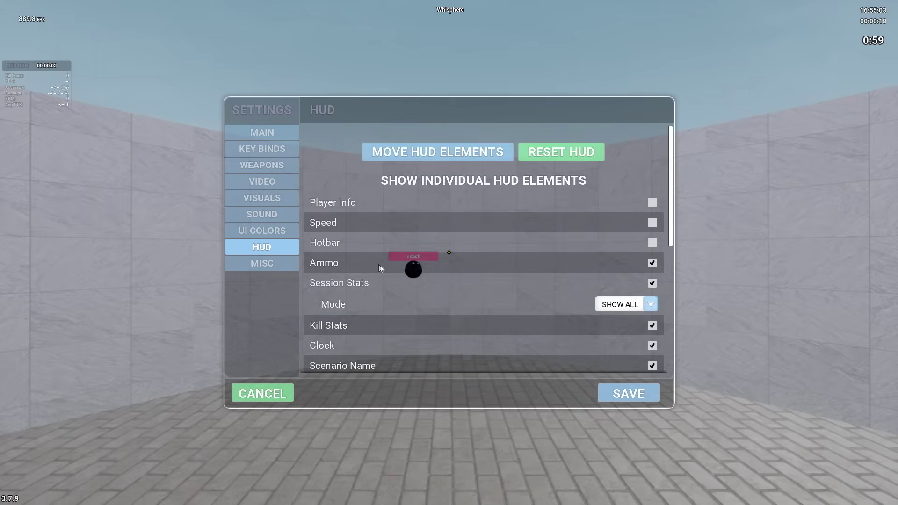
click(412, 154)
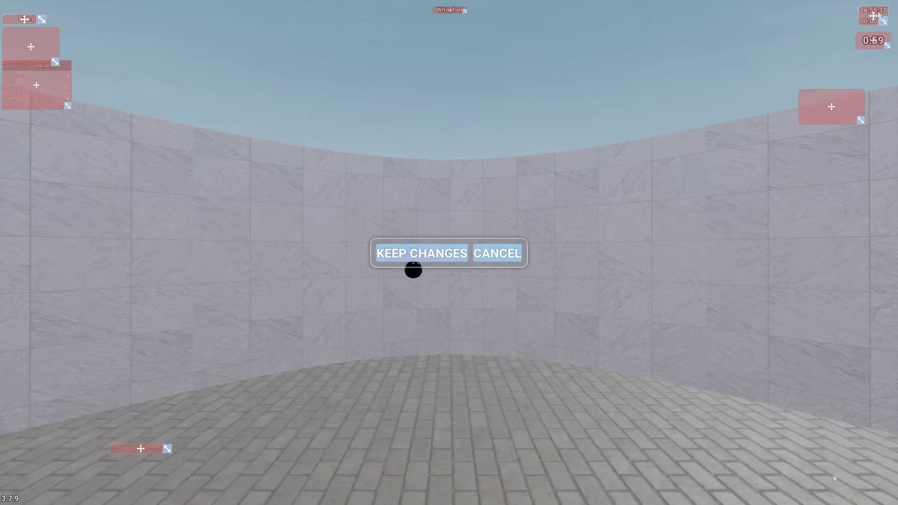
click(459, 254)
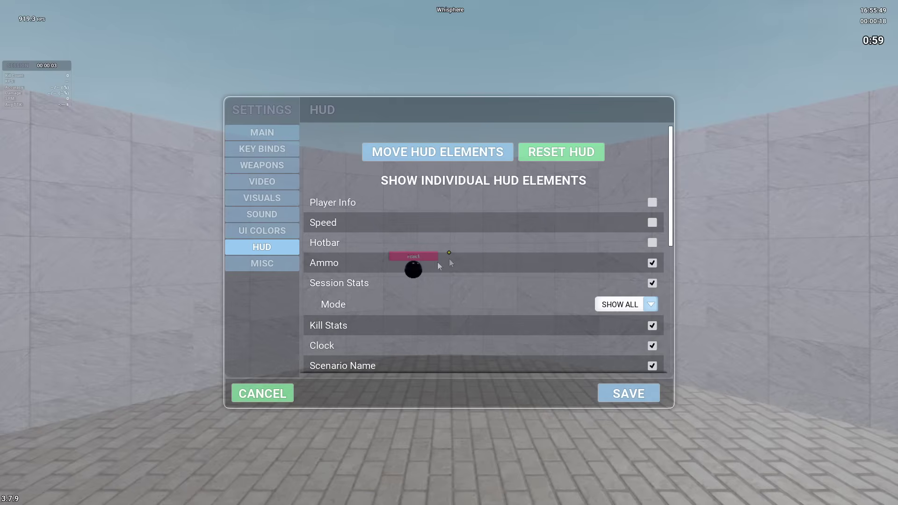
Look over the miscellaneous settings and inspect the available statistics export choices.
click(280, 265)
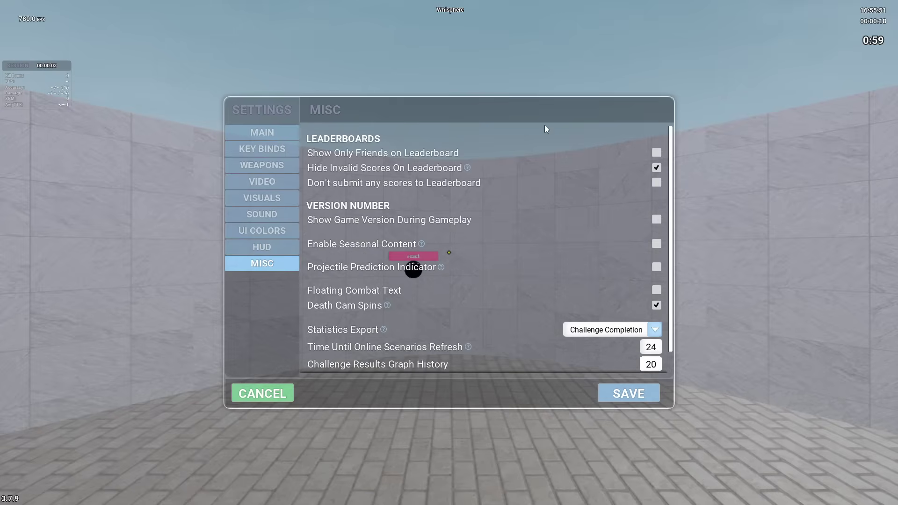
scroll(430, 234, down, 1)
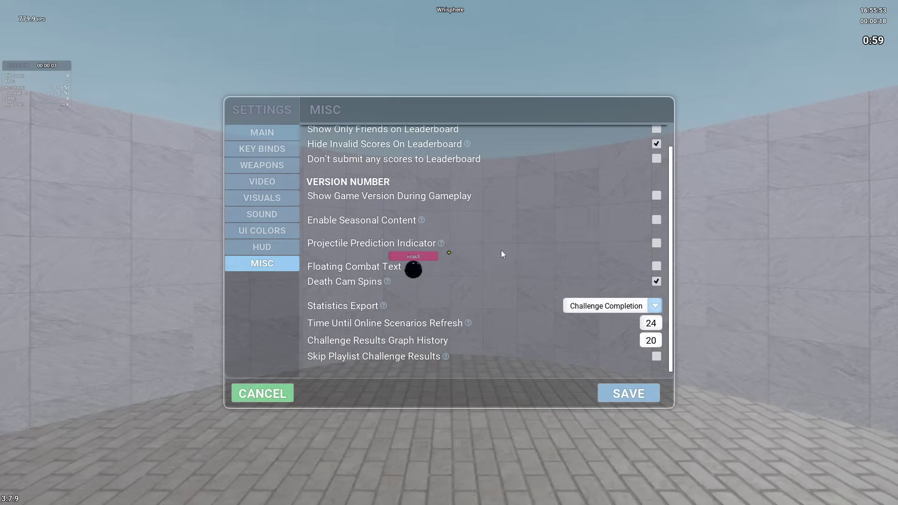
scroll(502, 250, up, 1)
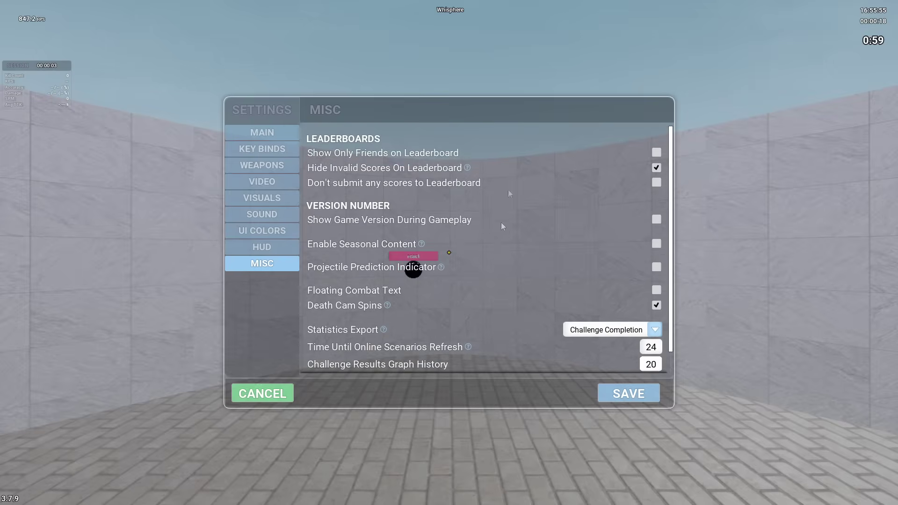
scroll(492, 244, down, 1)
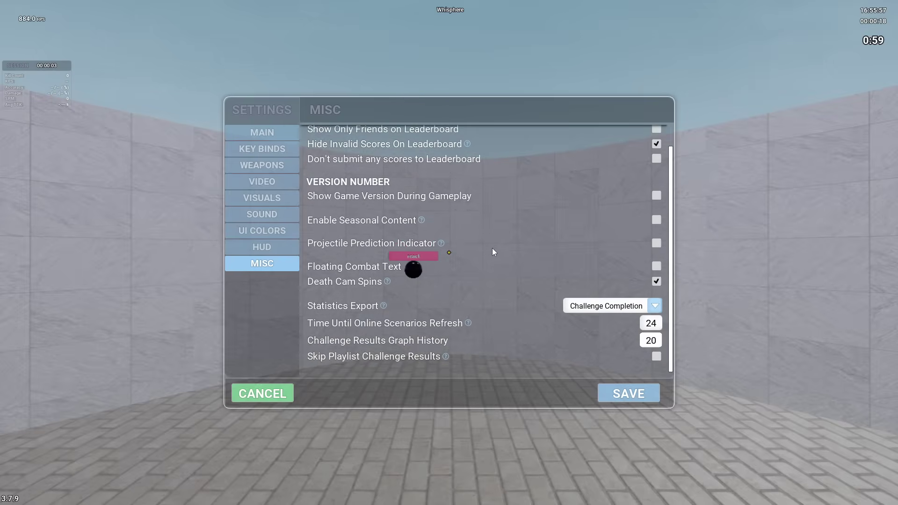
click(584, 311)
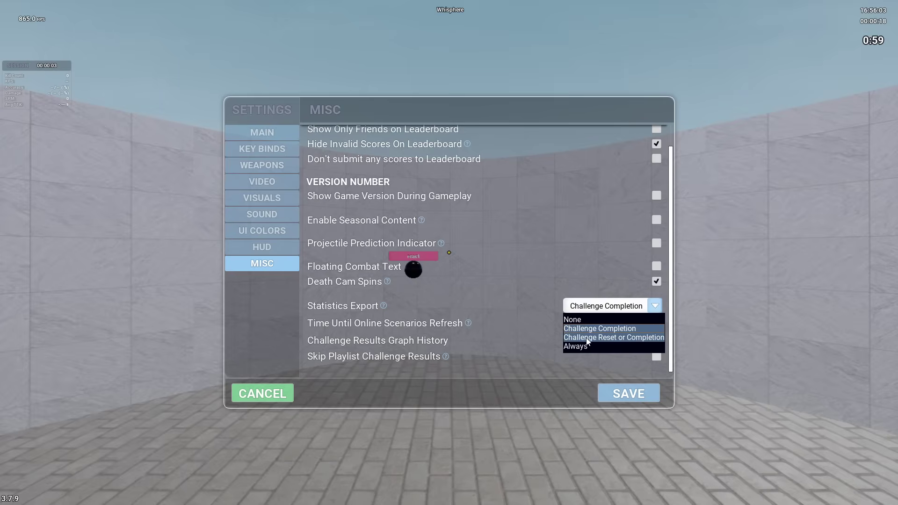
click(585, 310)
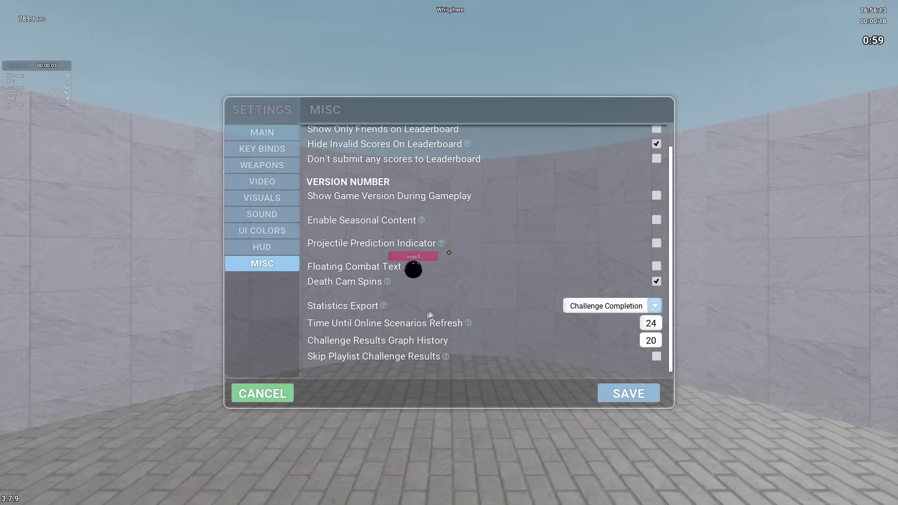
click(590, 309)
click(590, 310)
scroll(434, 306, up, 1)
Run through the main, weapon, video, visual, sound, UI color, HUD and miscellaneous settings categories once more.
click(262, 133)
click(265, 171)
click(263, 182)
click(263, 198)
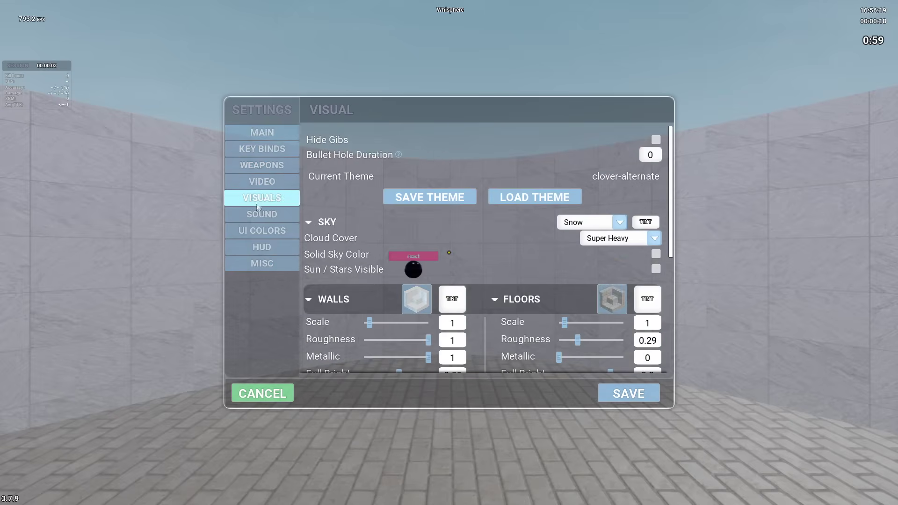
click(263, 214)
click(263, 231)
click(263, 247)
click(263, 263)
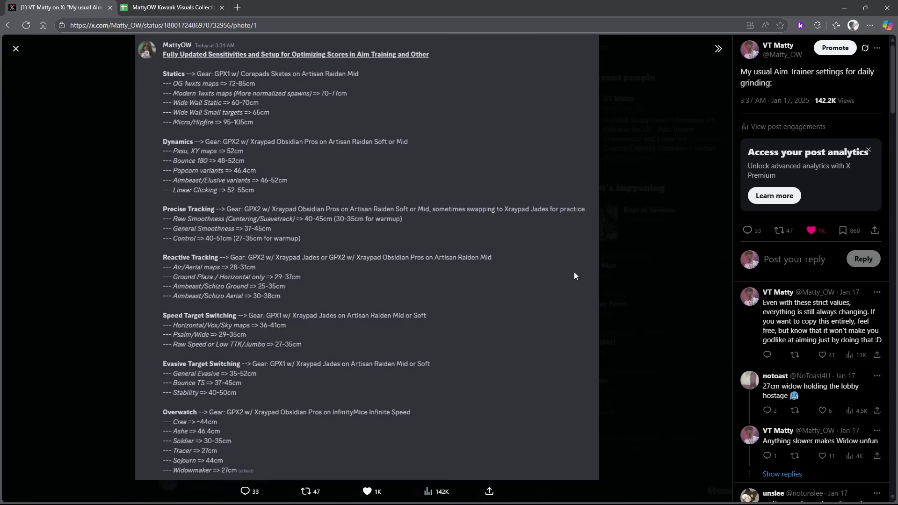
In the browser, read the posted aim trainer sensitivities and the reply about strict values, and close the post to reach the visuals collection spreadsheet.
drag(763, 303, 889, 343)
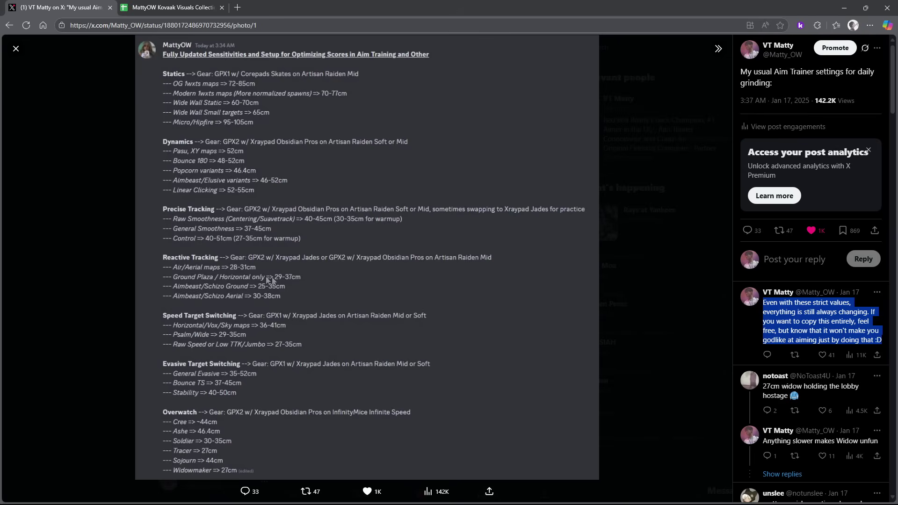
click(277, 310)
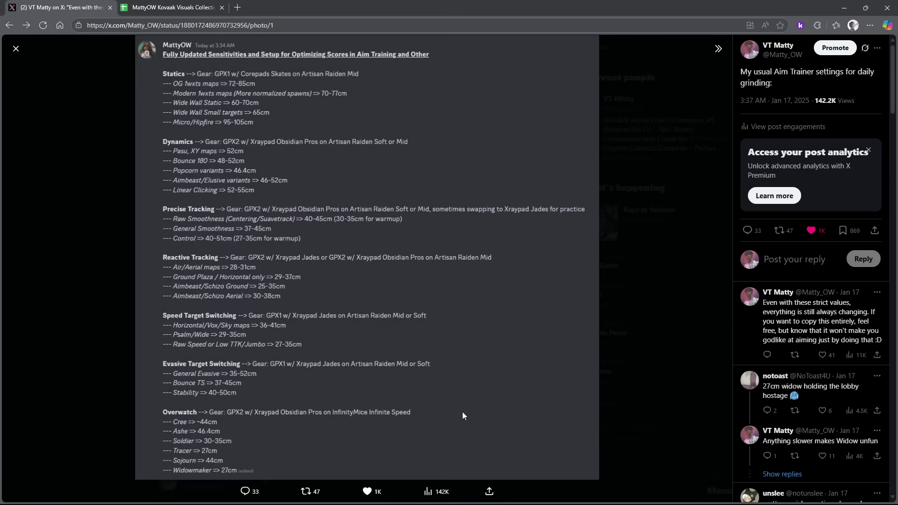
key(ctrl+w)
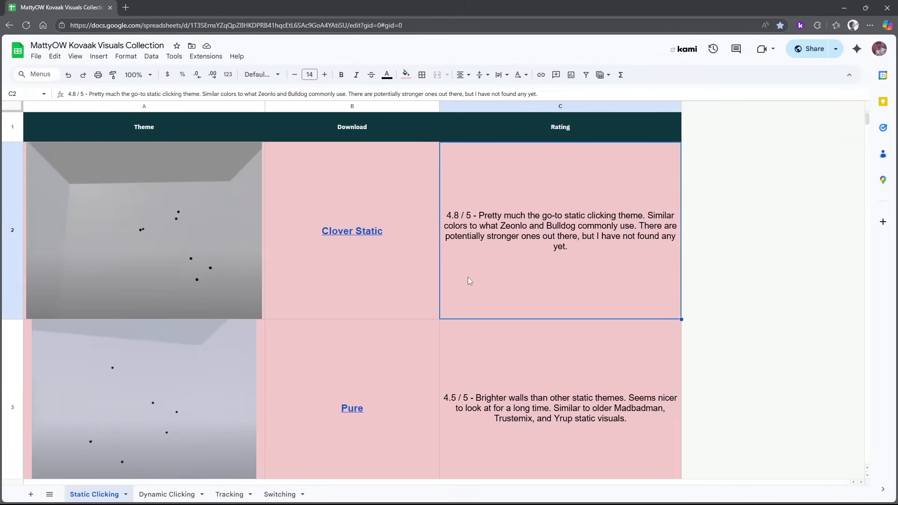
Look through the static clicking themes, their download links and their ratings down to the Default Static entry.
mouse_move(377, 293)
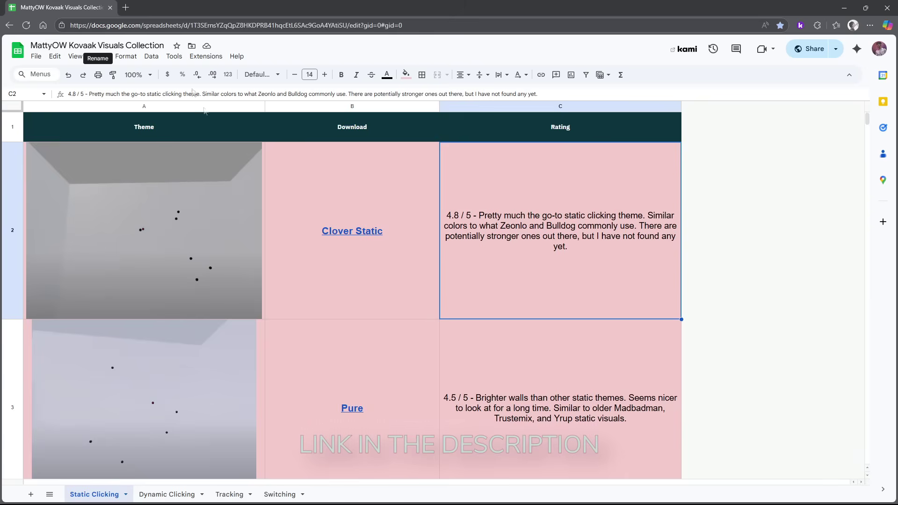
mouse_move(408, 252)
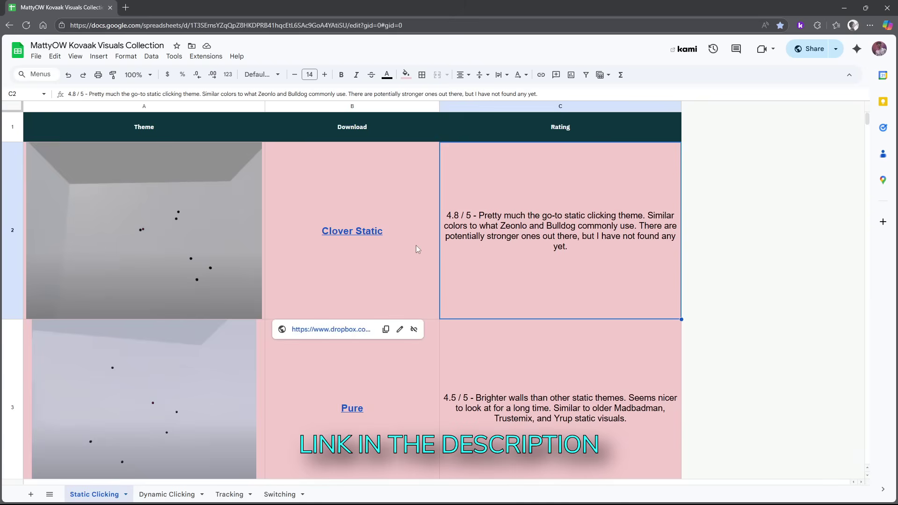
scroll(585, 323, down, 3)
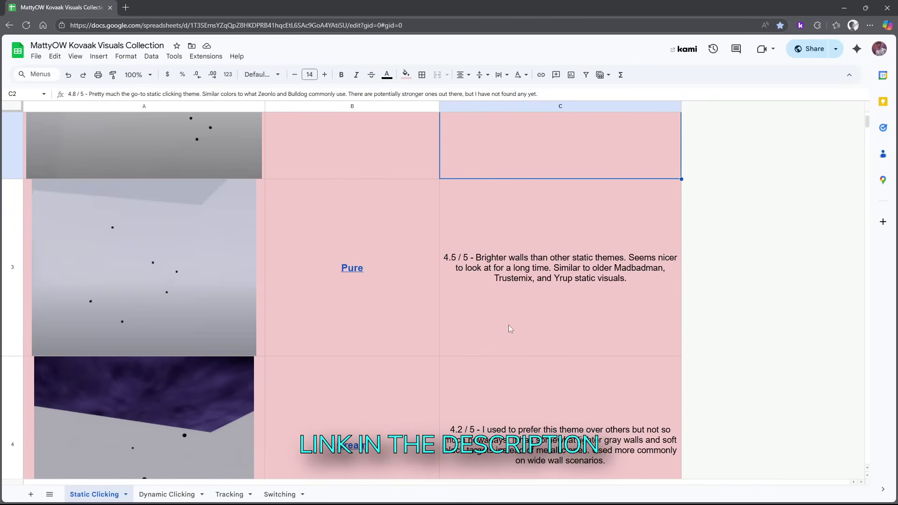
scroll(508, 328, down, 6)
scroll(504, 332, down, 6)
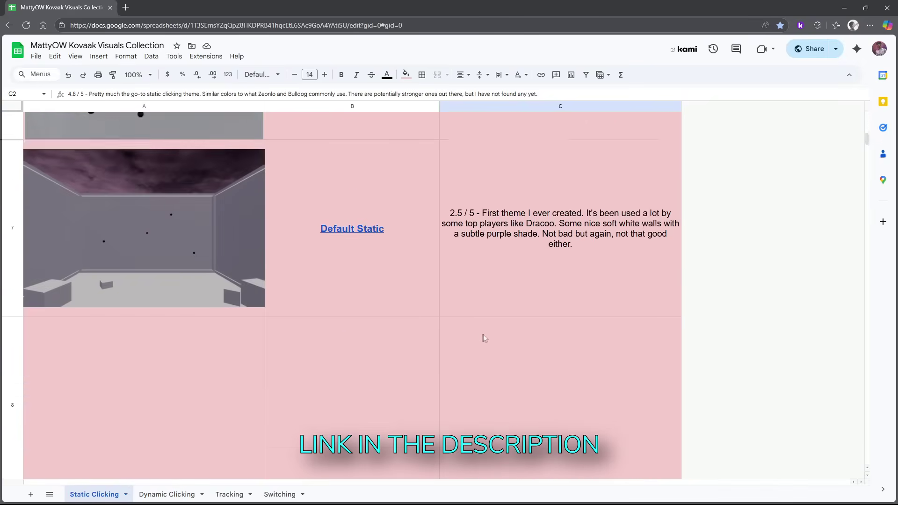
scroll(476, 330, up, 8)
View the Dynamic Clicking, Tracking and Switching sheets one after another and return to the start of the Static Clicking sheet.
click(182, 495)
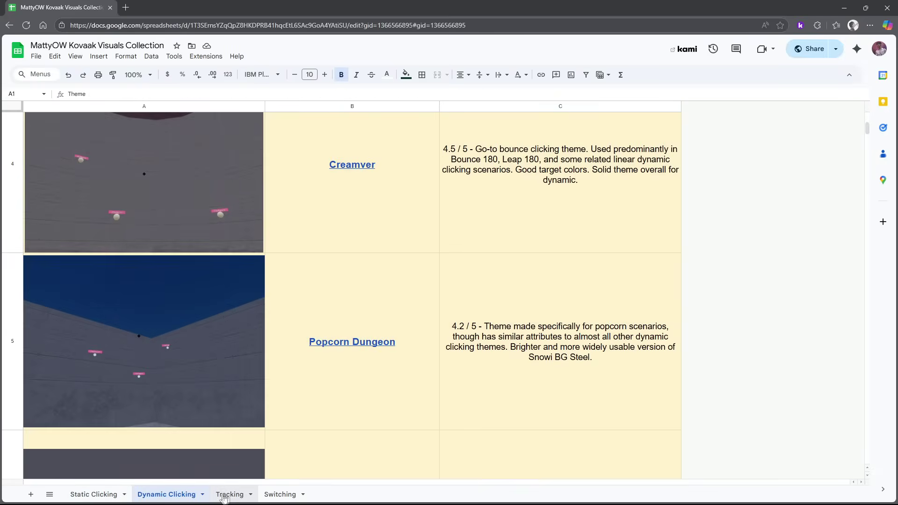
click(230, 494)
click(269, 495)
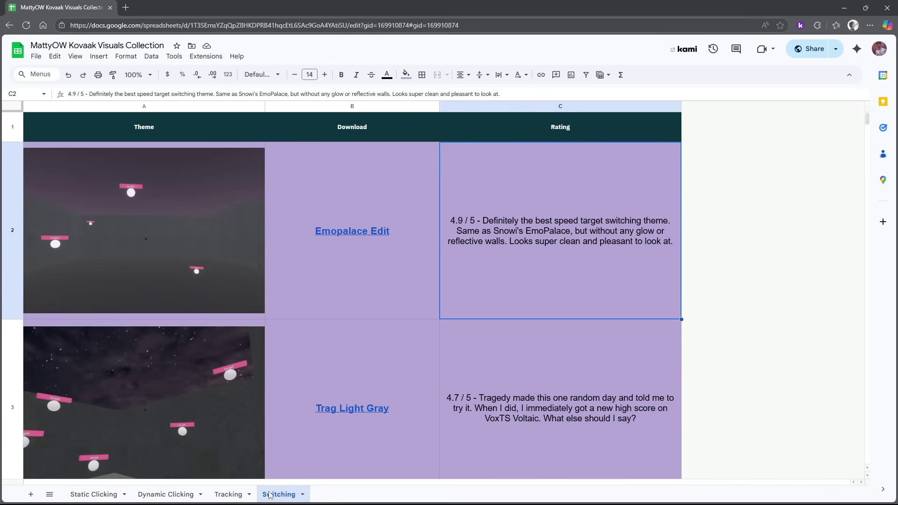
click(105, 495)
scroll(359, 299, up, 8)
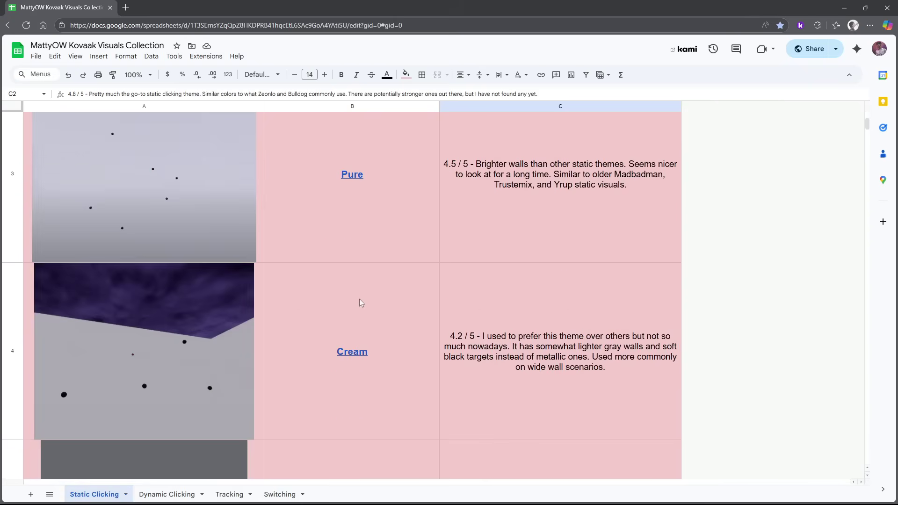
Inspect the Clover Static download link and rating, and glance over the Pure and Cream themes.
click(356, 261)
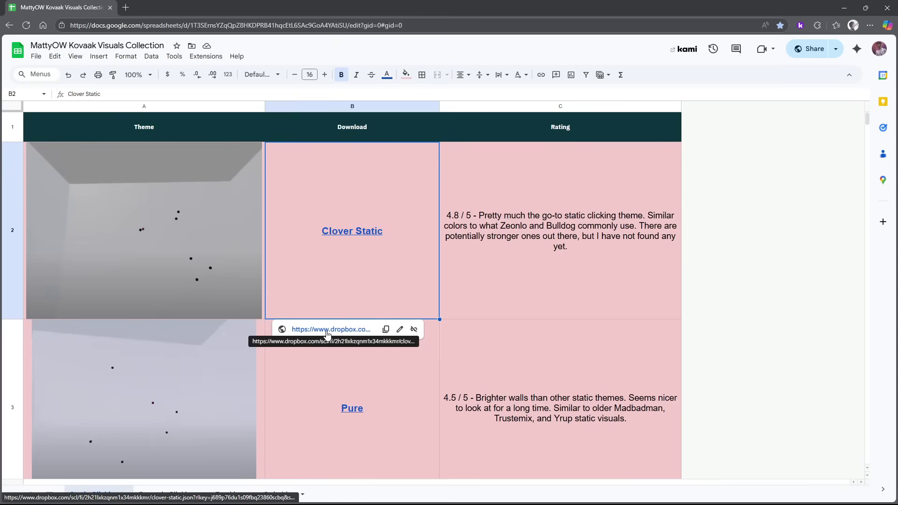
scroll(395, 364, down, 3)
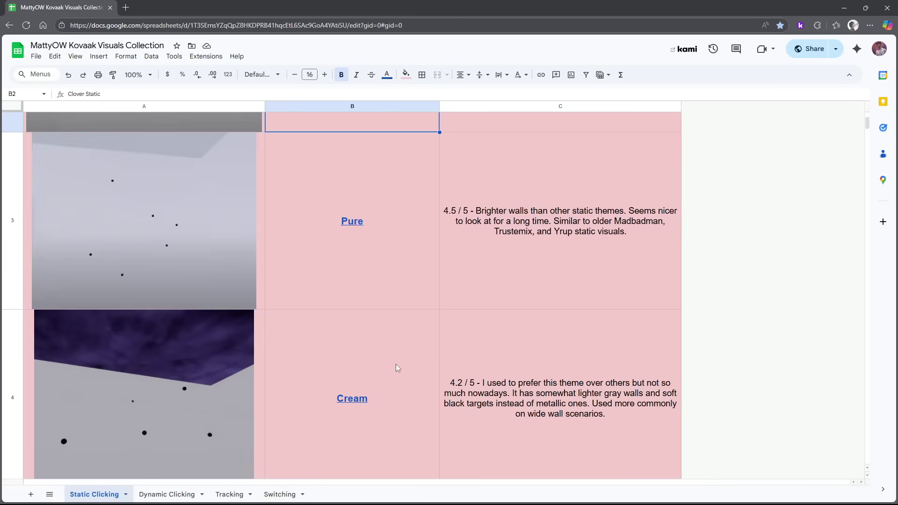
scroll(395, 364, down, 3)
scroll(396, 364, up, 5)
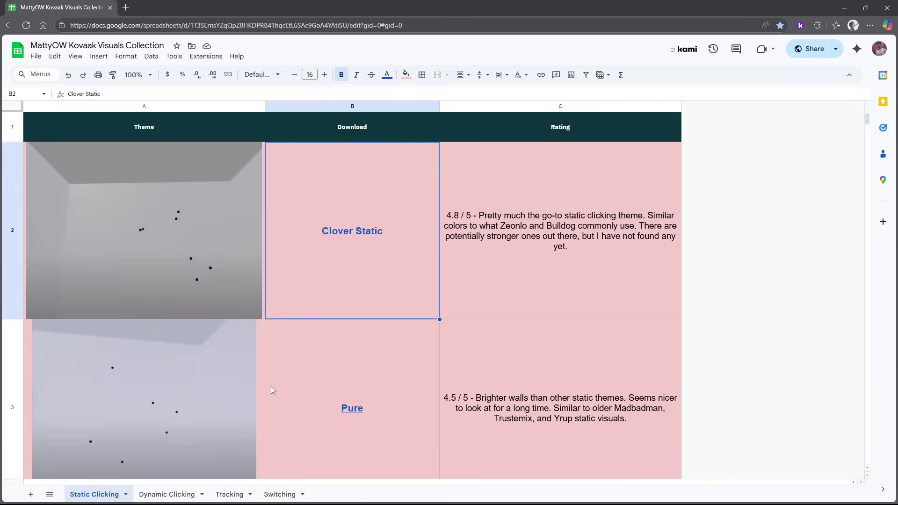
click(468, 272)
mouse_move(426, 287)
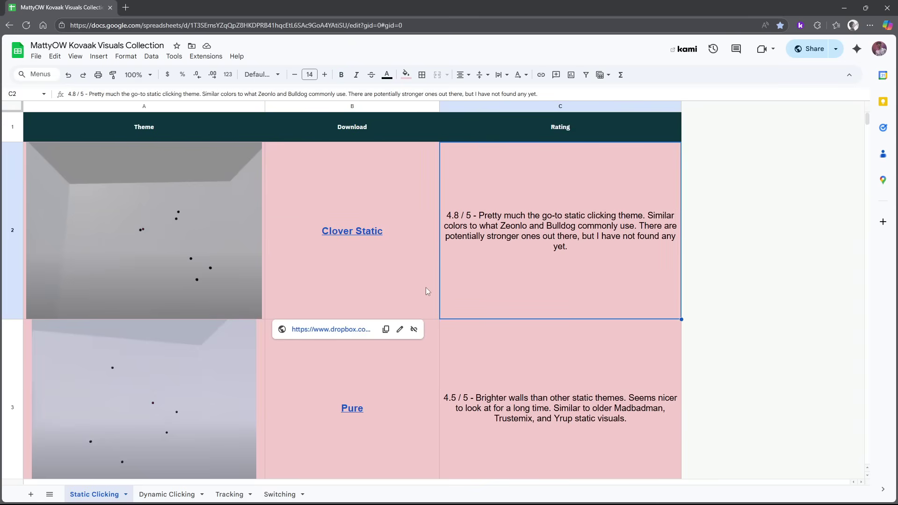
click(364, 285)
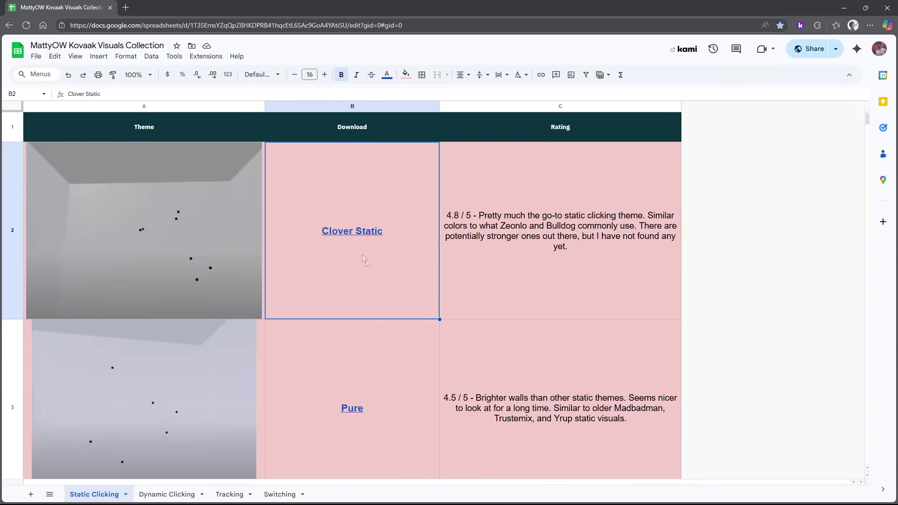
Examine the first-listed themes on the Dynamic Clicking, Tracking and Switching sheets, selecting the Clover Alternate download cell on Tracking.
click(171, 495)
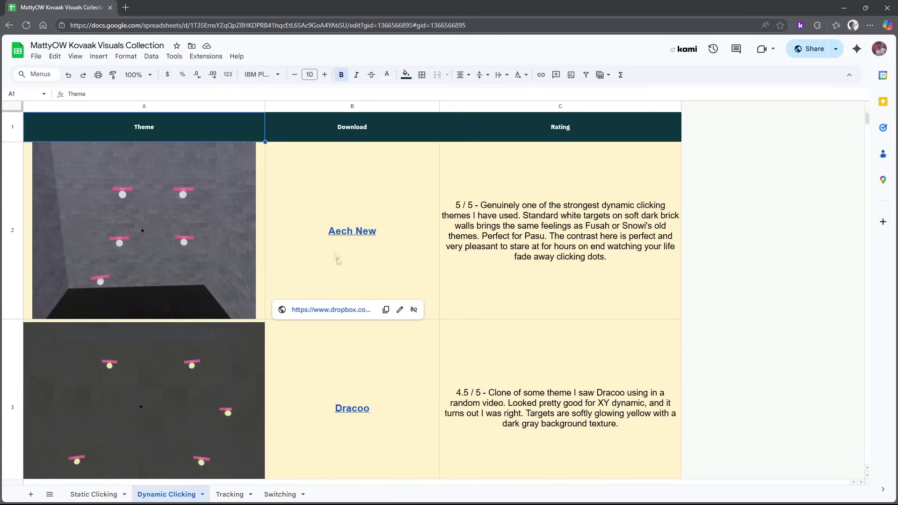
click(230, 494)
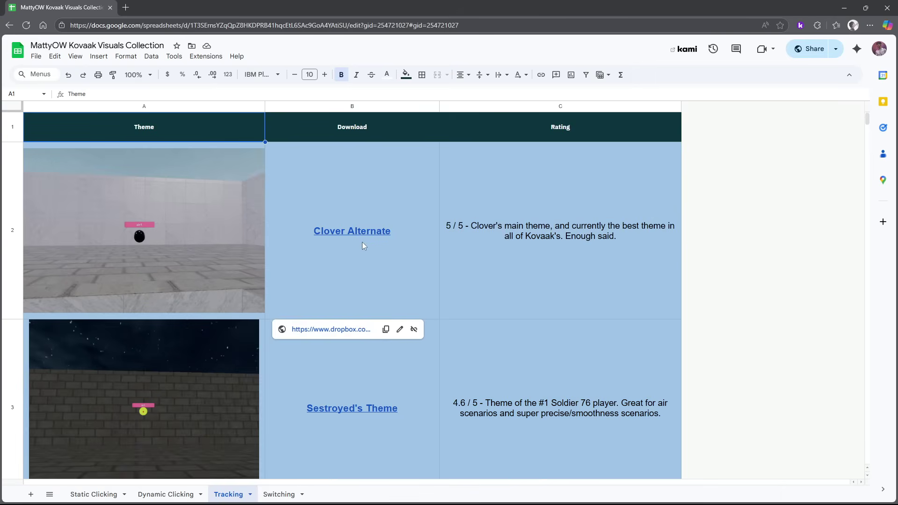
click(334, 236)
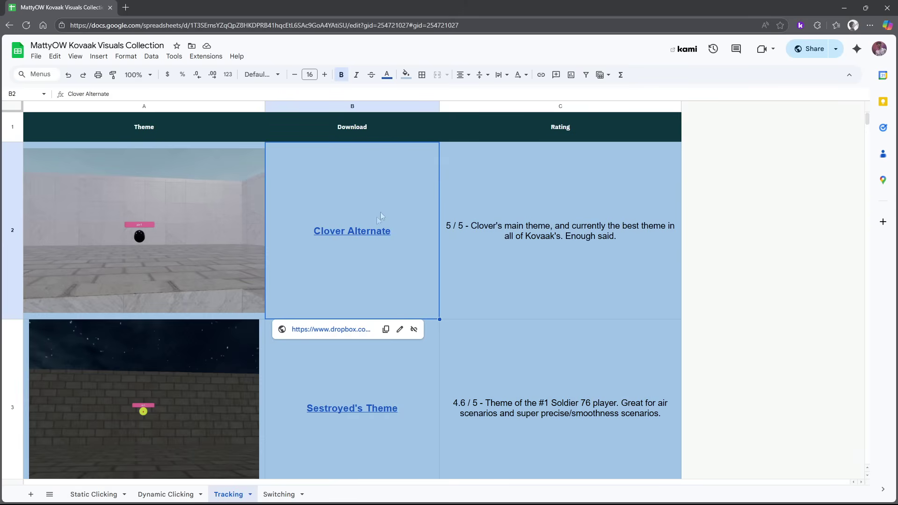
mouse_move(360, 373)
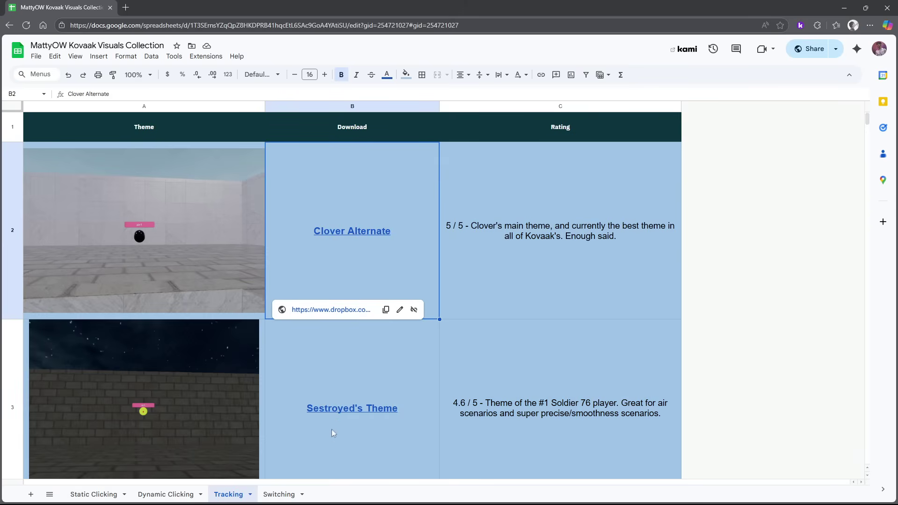
click(285, 494)
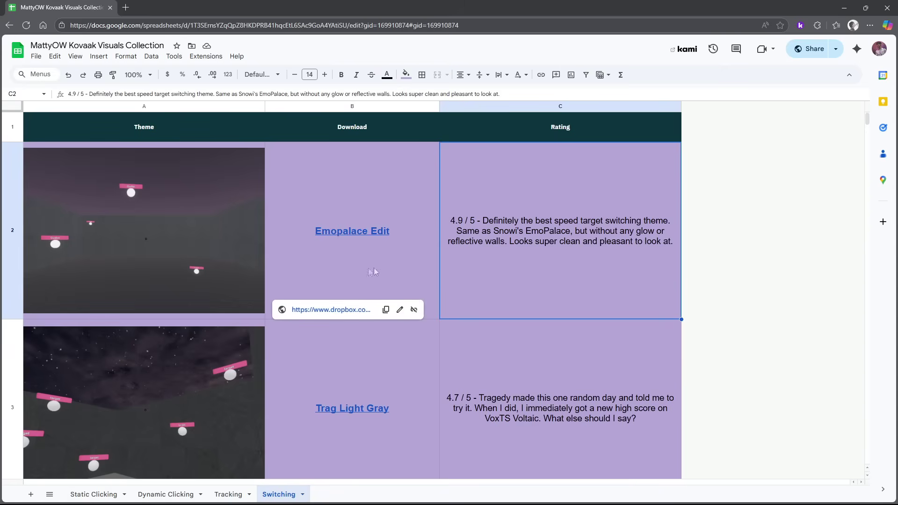
Review the Clover Static rating on the Static Clicking sheet, and look over the tracking themes down to Clover CTRL.
click(93, 494)
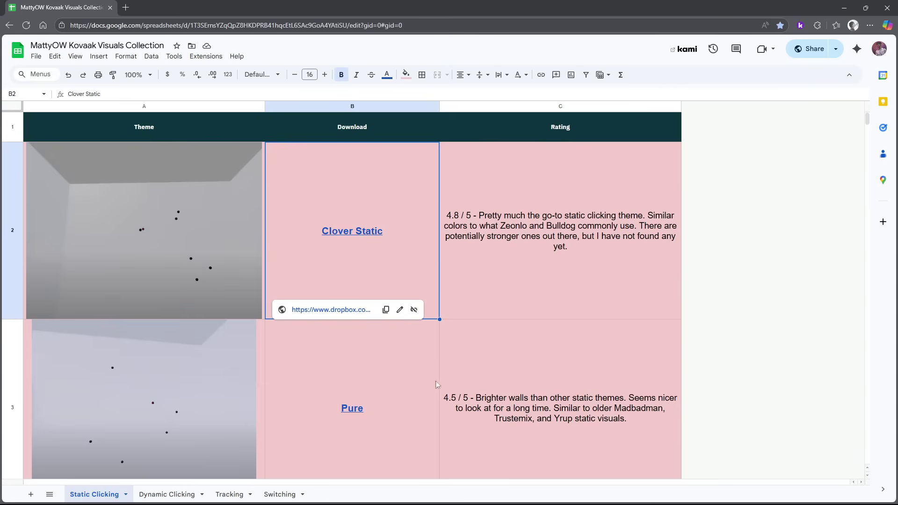
click(491, 283)
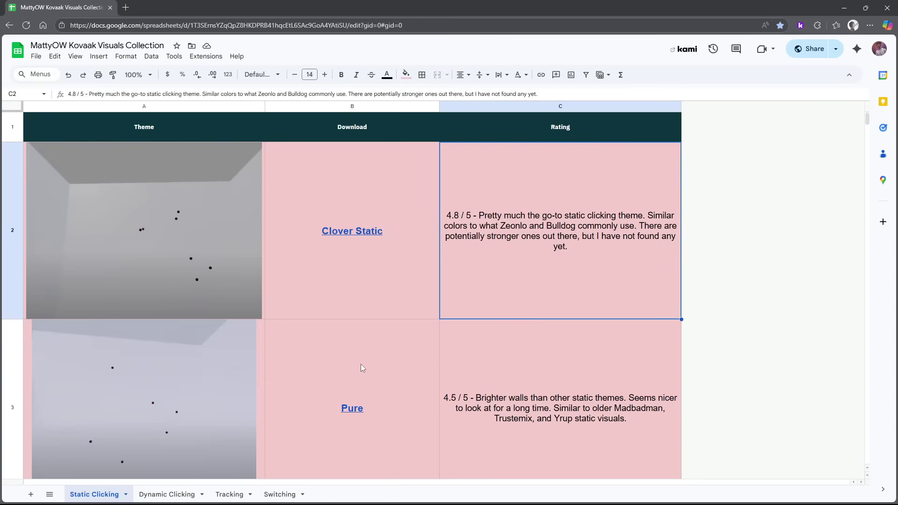
mouse_move(359, 371)
click(166, 495)
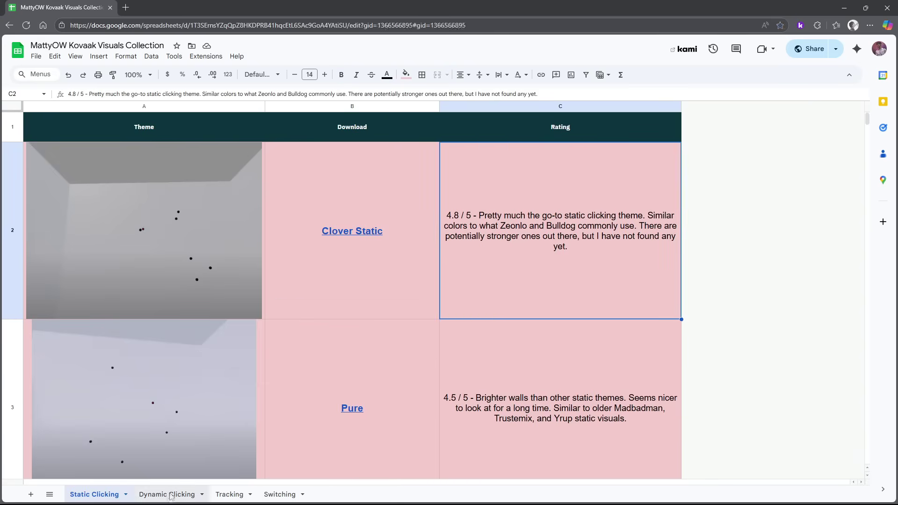
click(228, 495)
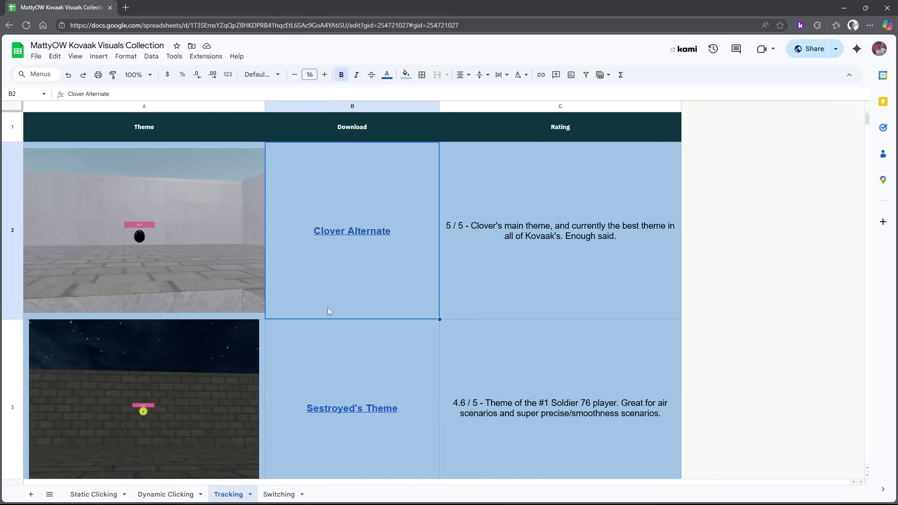
scroll(327, 311, down, 3)
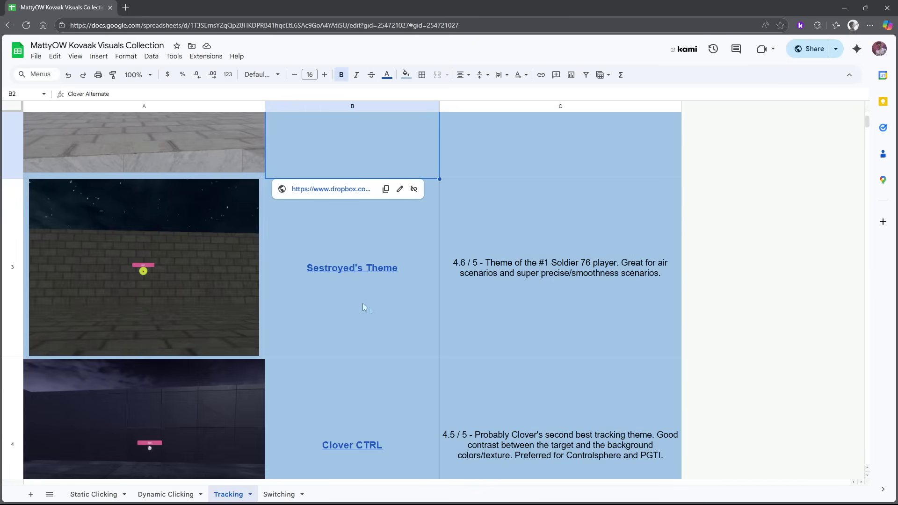
scroll(346, 346, down, 2)
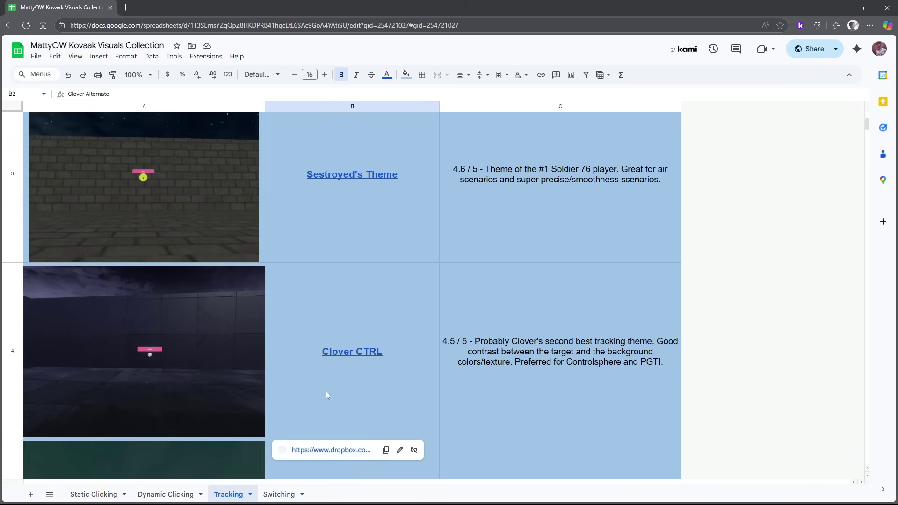
Look over the Switching sheet's themes, selecting the Emopalace Edit download cell and the Snowi Emopalace preview image cell.
click(281, 495)
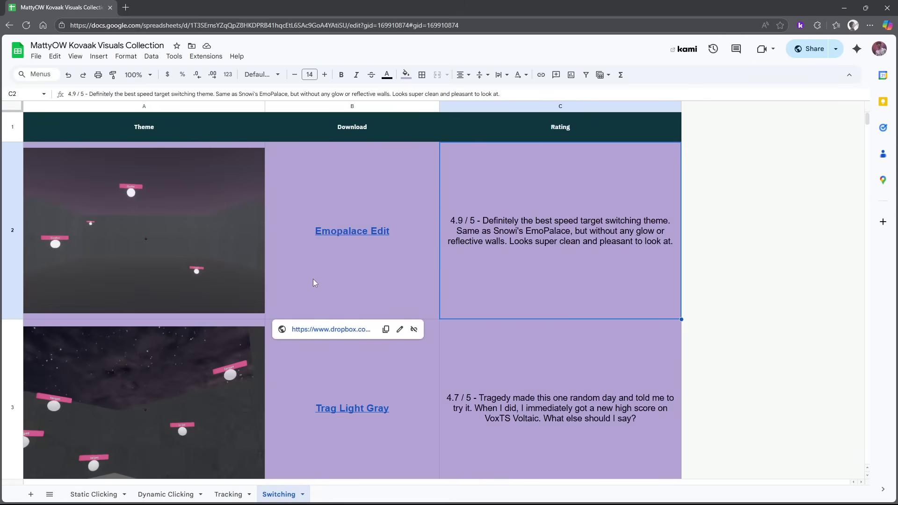
click(320, 239)
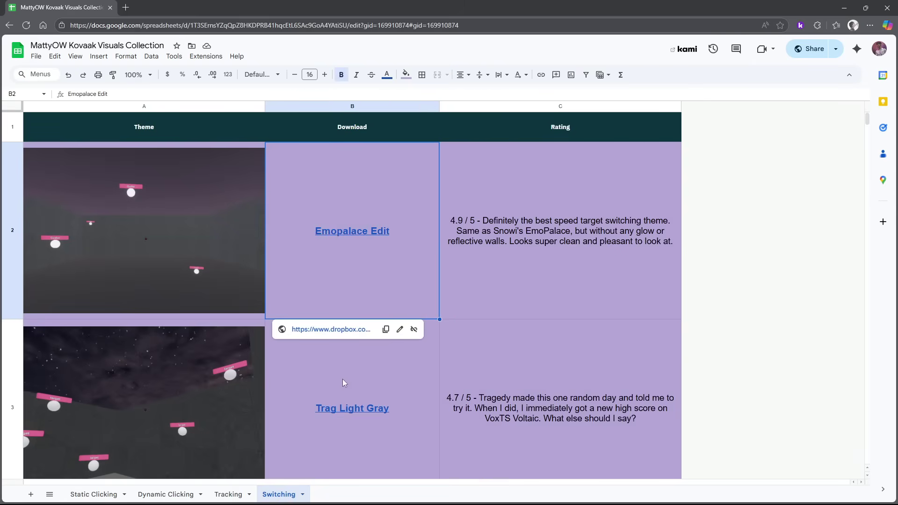
scroll(344, 380, down, 5)
scroll(355, 404, down, 1)
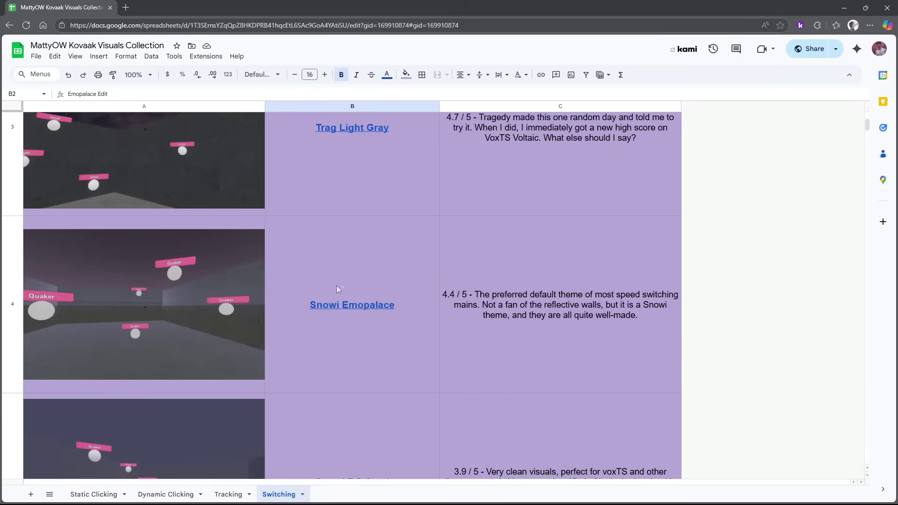
click(131, 292)
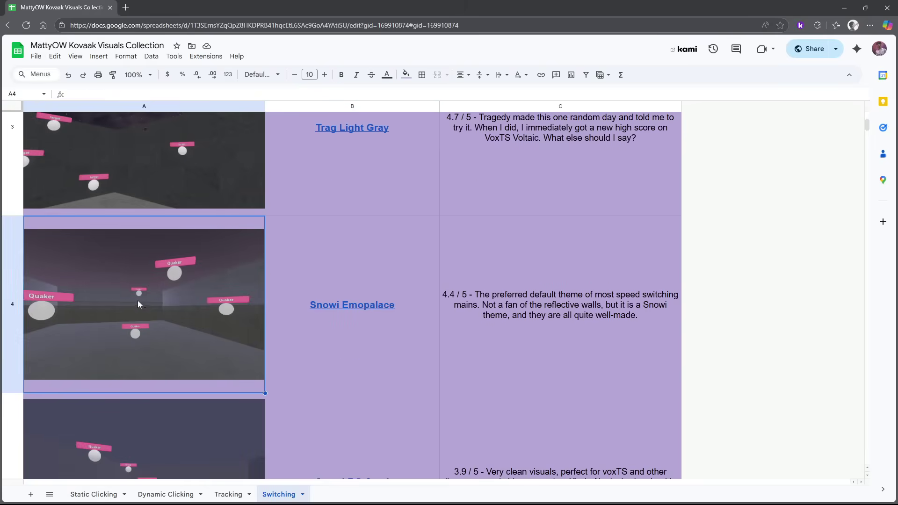
Go back to the Static Clicking sheet and check the Pure rating and the Clover Static download link.
click(93, 498)
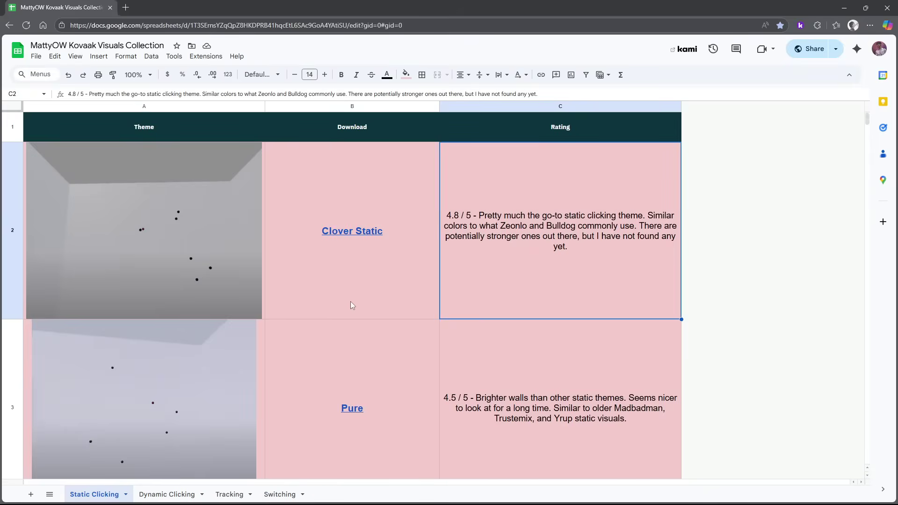
mouse_move(351, 300)
click(463, 374)
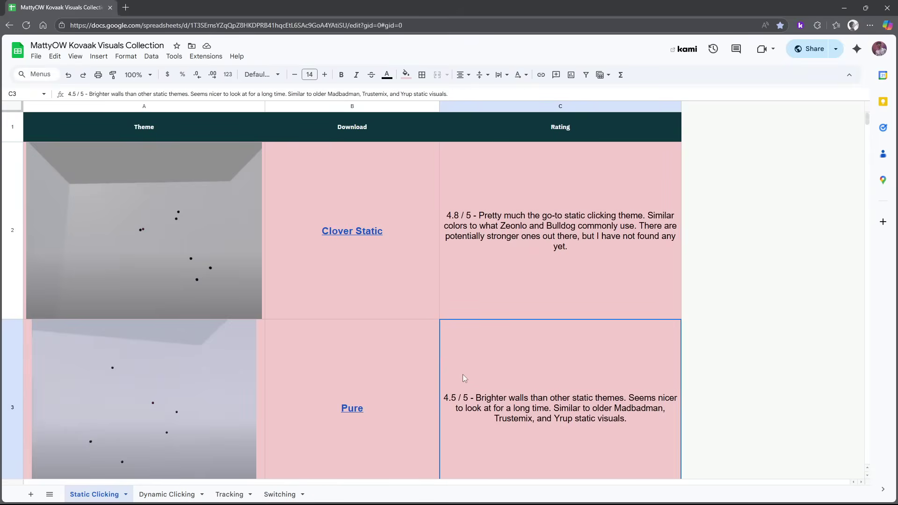
click(369, 274)
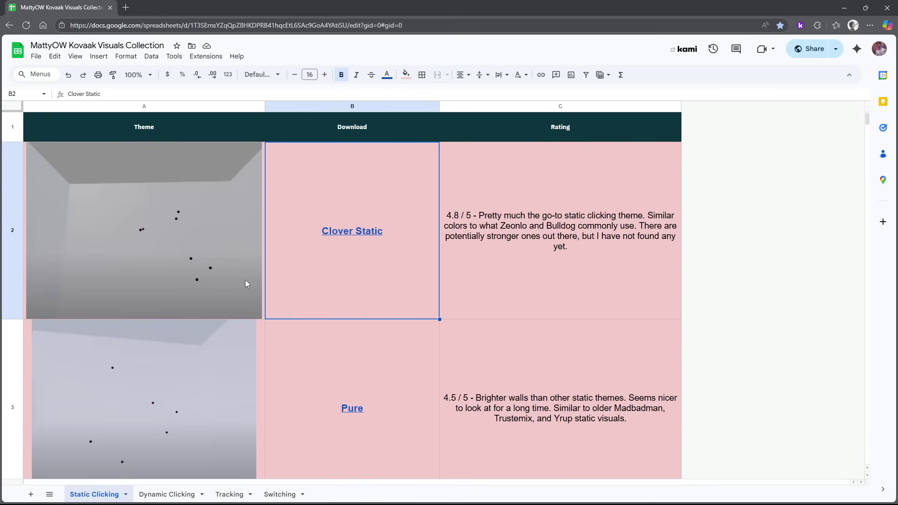
mouse_move(381, 324)
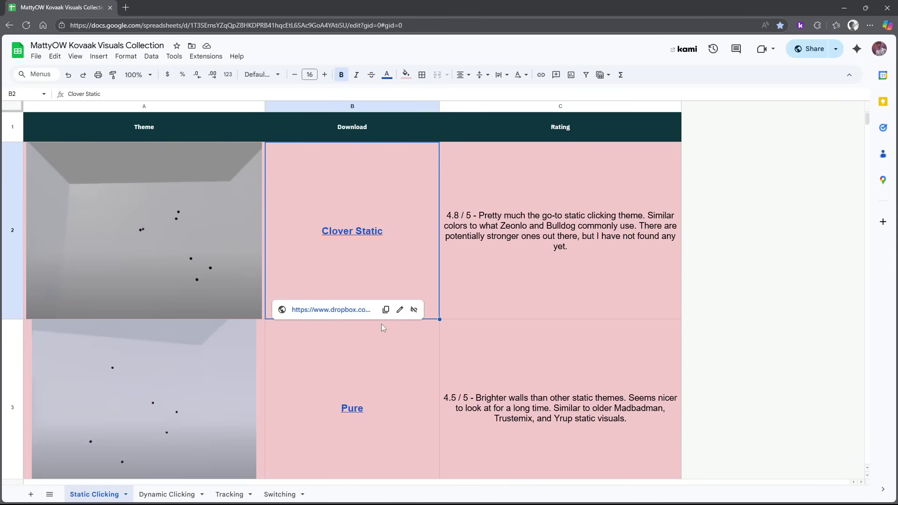
Skim the static clicking list from Clover Static to the Glaciers and Default Static themes once more.
scroll(402, 340, down, 5)
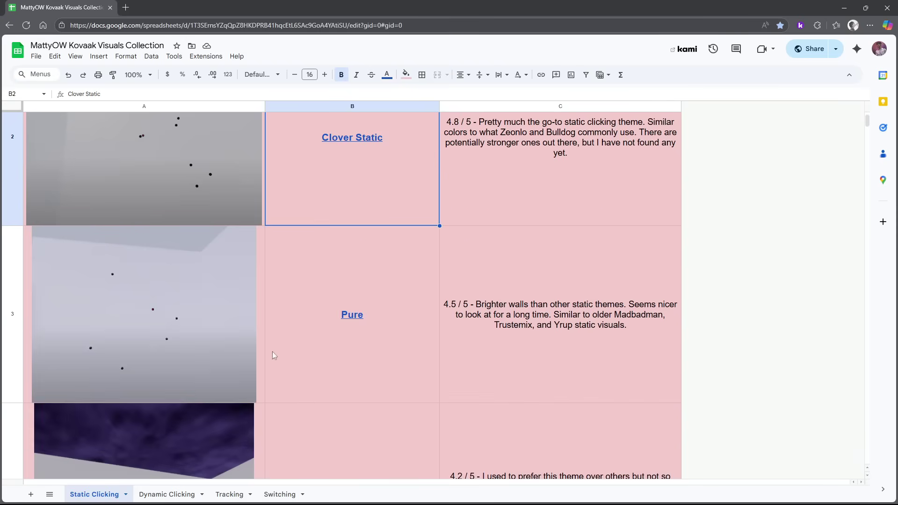
scroll(283, 346, down, 10)
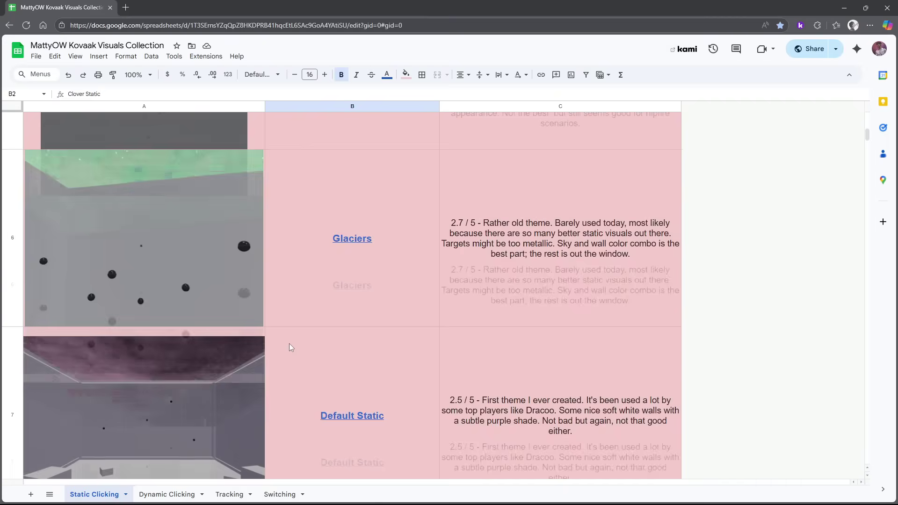
scroll(290, 342, up, 6)
scroll(291, 341, up, 8)
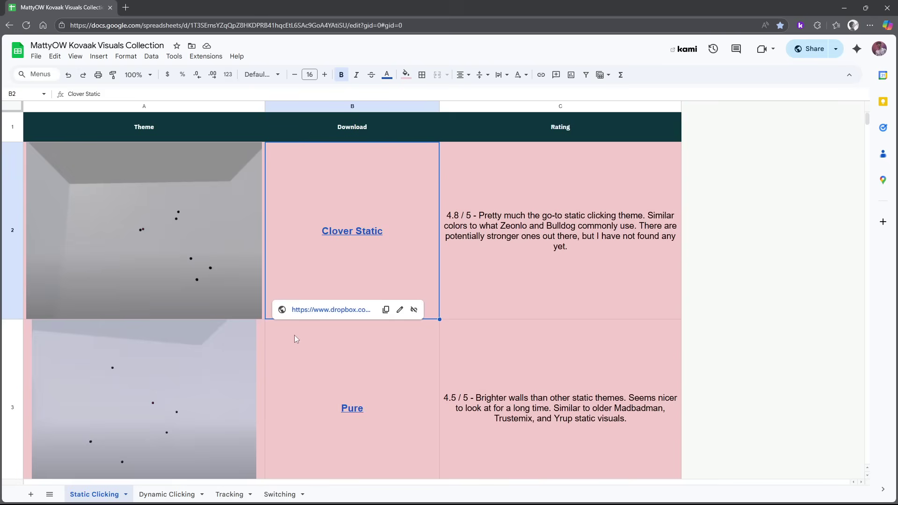
scroll(294, 335, down, 10)
scroll(293, 339, down, 12)
scroll(293, 338, up, 6)
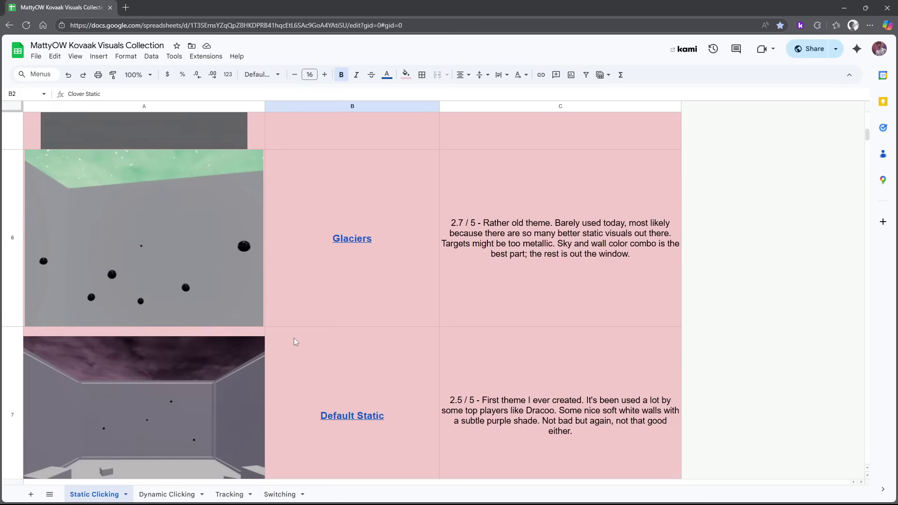
Switch to the Dynamic Clicking sheet, select the Dracoo download cell, and look over the themes down to Popcorn Dungeon.
key(alt+Down)
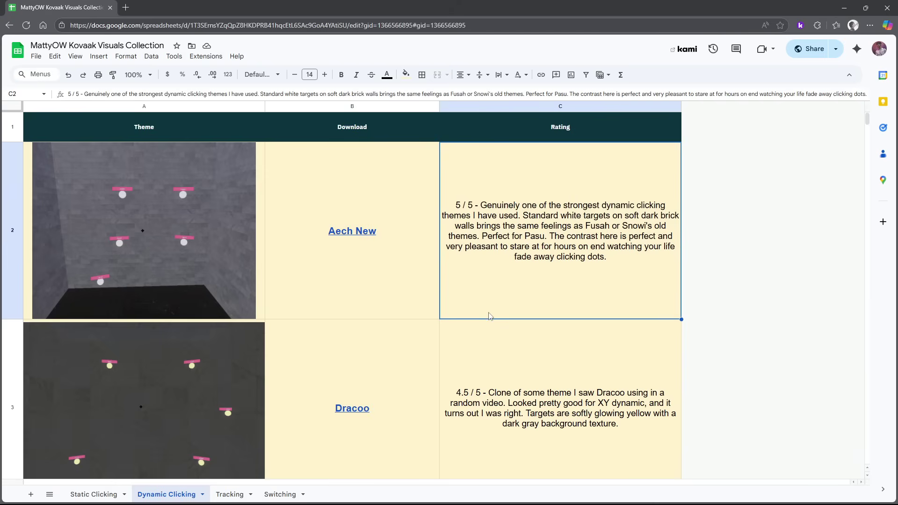
click(377, 376)
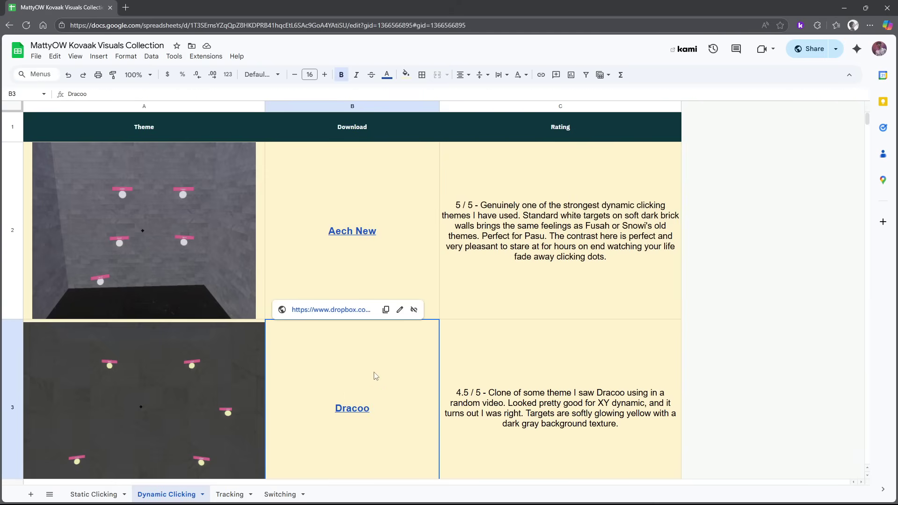
scroll(380, 381, down, 3)
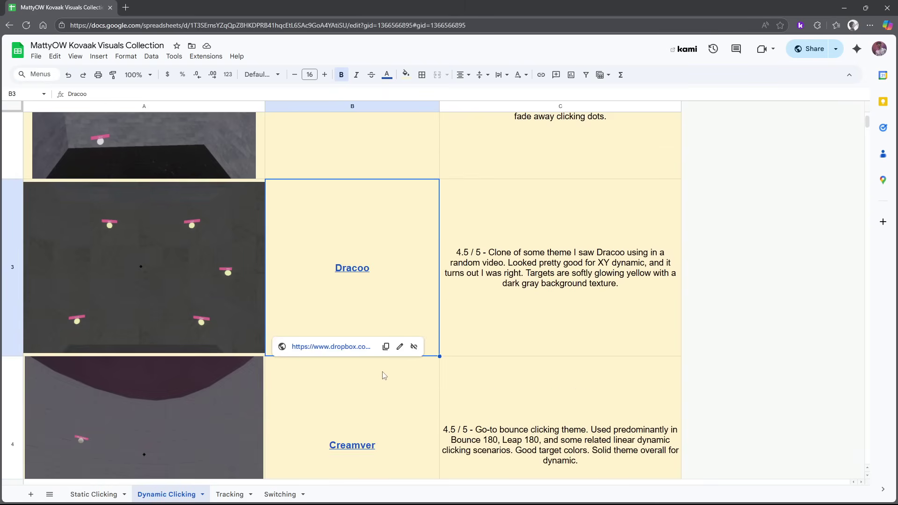
scroll(386, 377, down, 2)
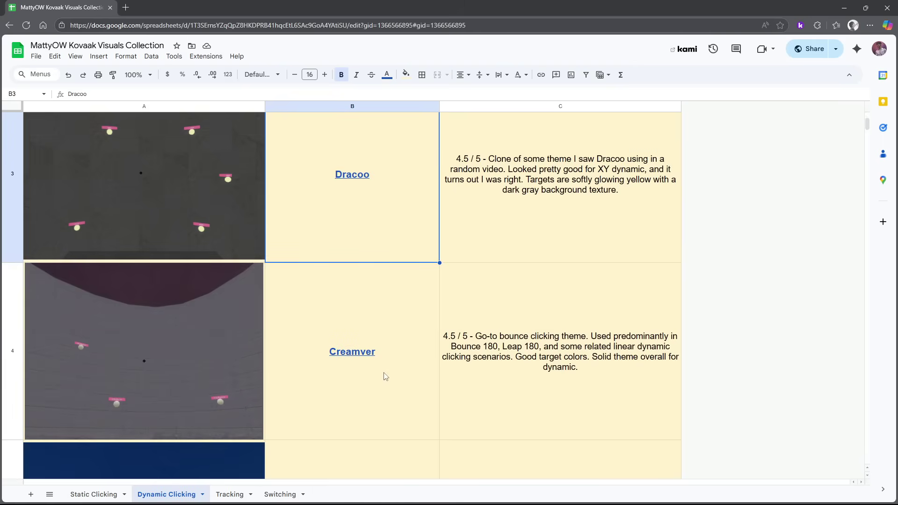
scroll(385, 377, down, 4)
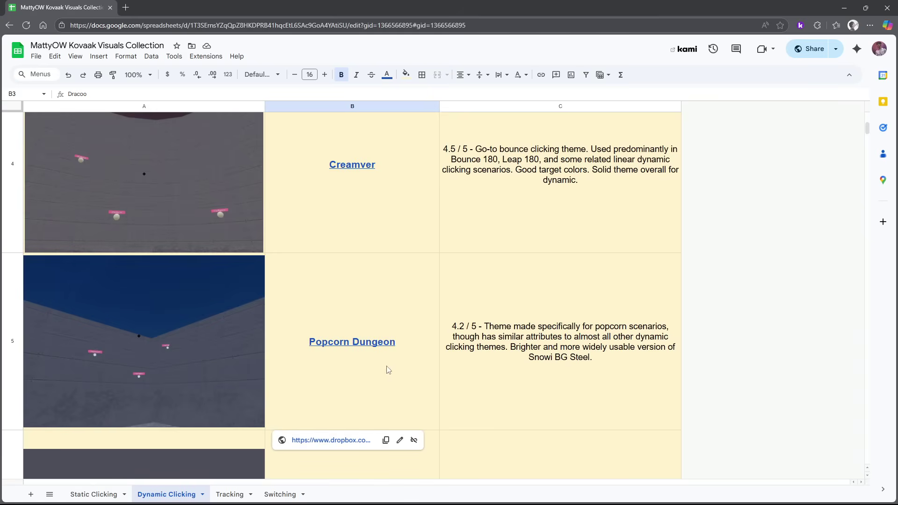
scroll(388, 368, up, 8)
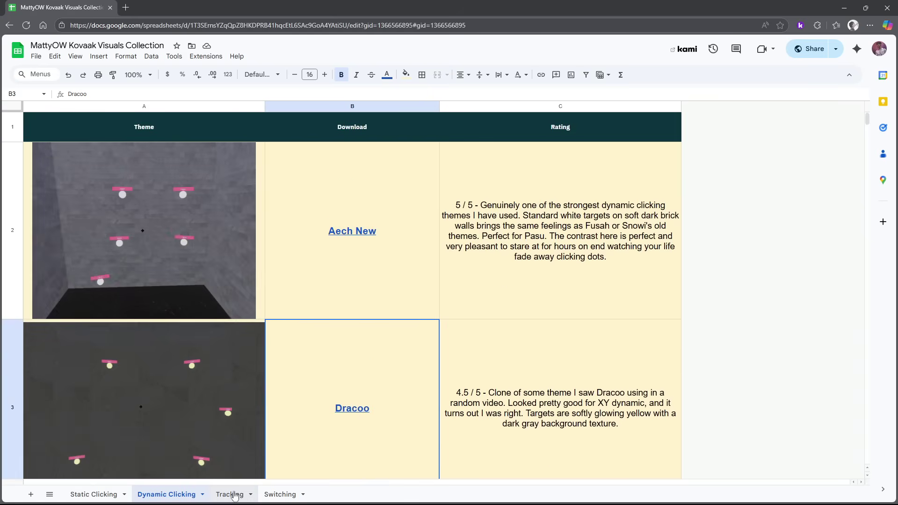
Open the Tracking sheet and look through its themes and ratings from Clover Alternate down to Clobeast.
click(234, 494)
scroll(325, 388, up, 3)
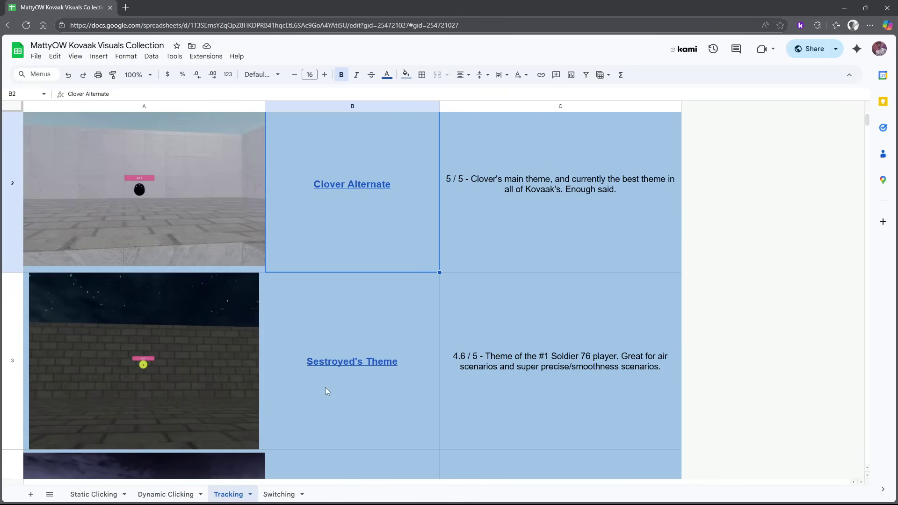
scroll(325, 388, down, 2)
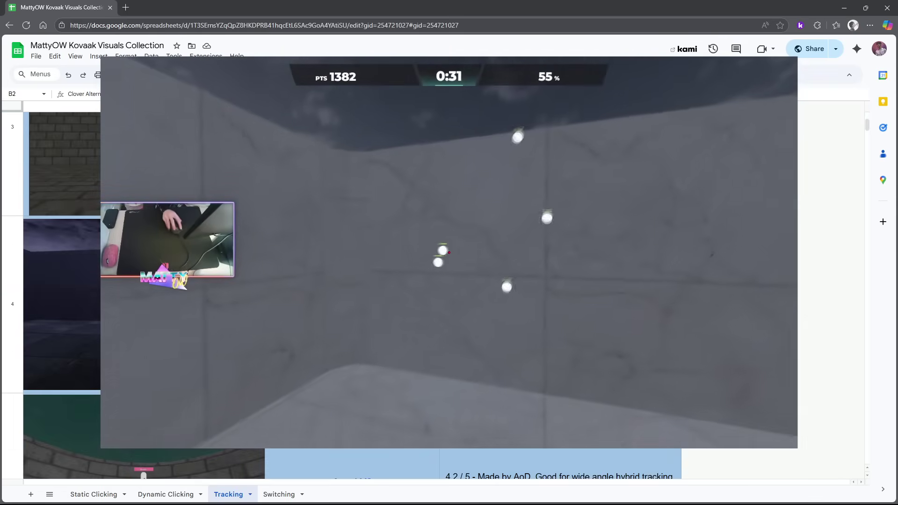
scroll(324, 387, down, 3)
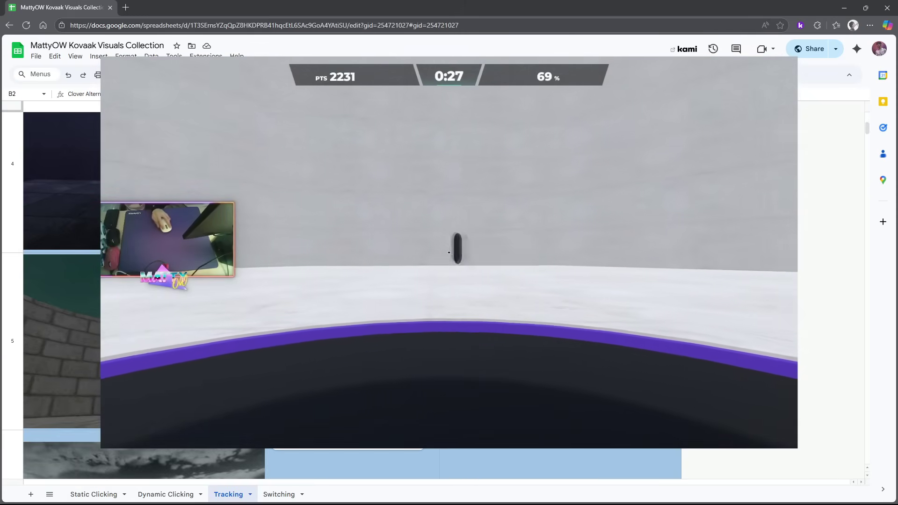
scroll(325, 388, down, 5)
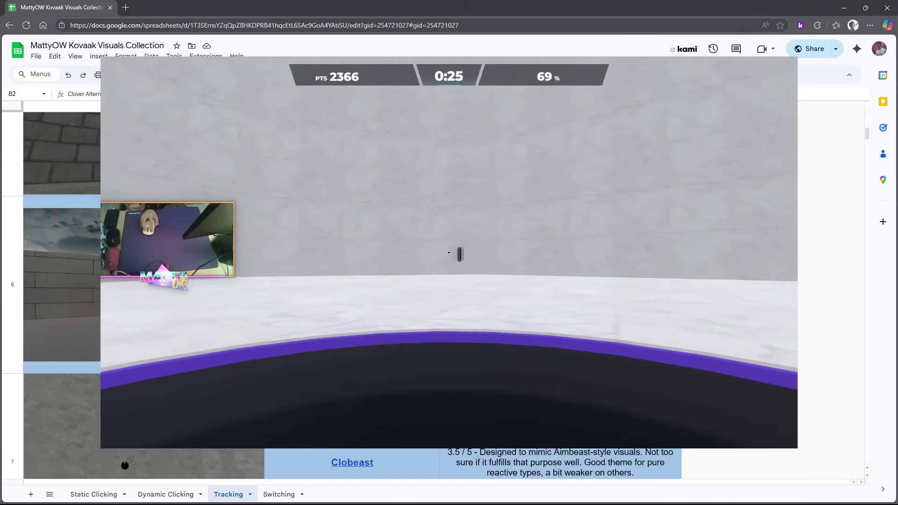